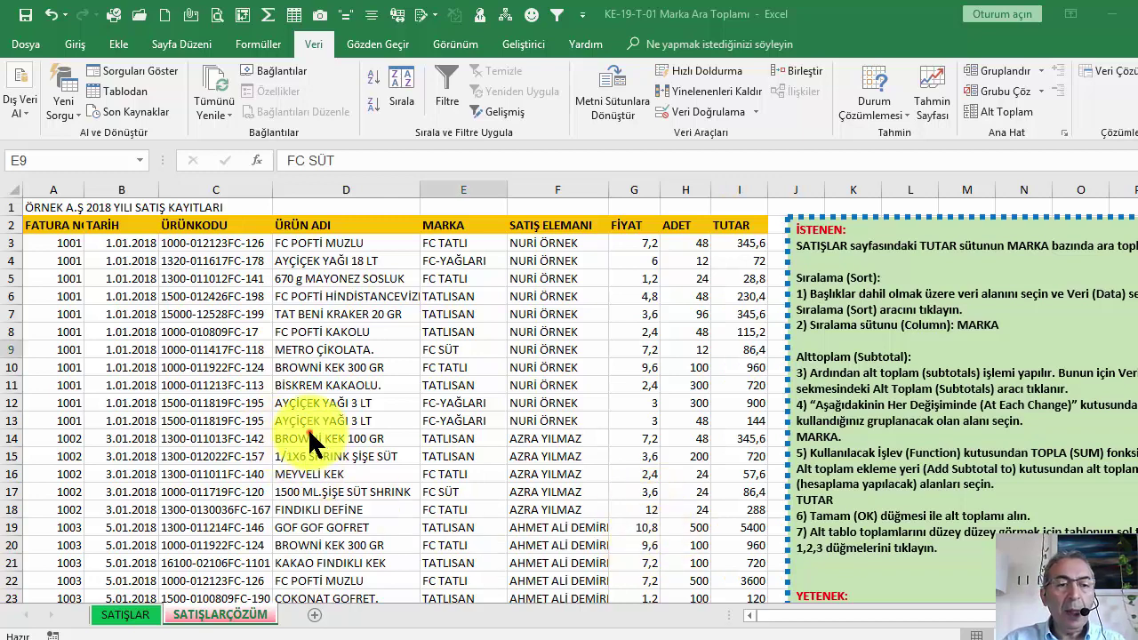
- Narrow the ÜRÜN ADI column (D) slightly by dragging its right border left
{"action": "left_click_drag", "start_coordinate": [419, 189], "coordinate": [408, 190]}
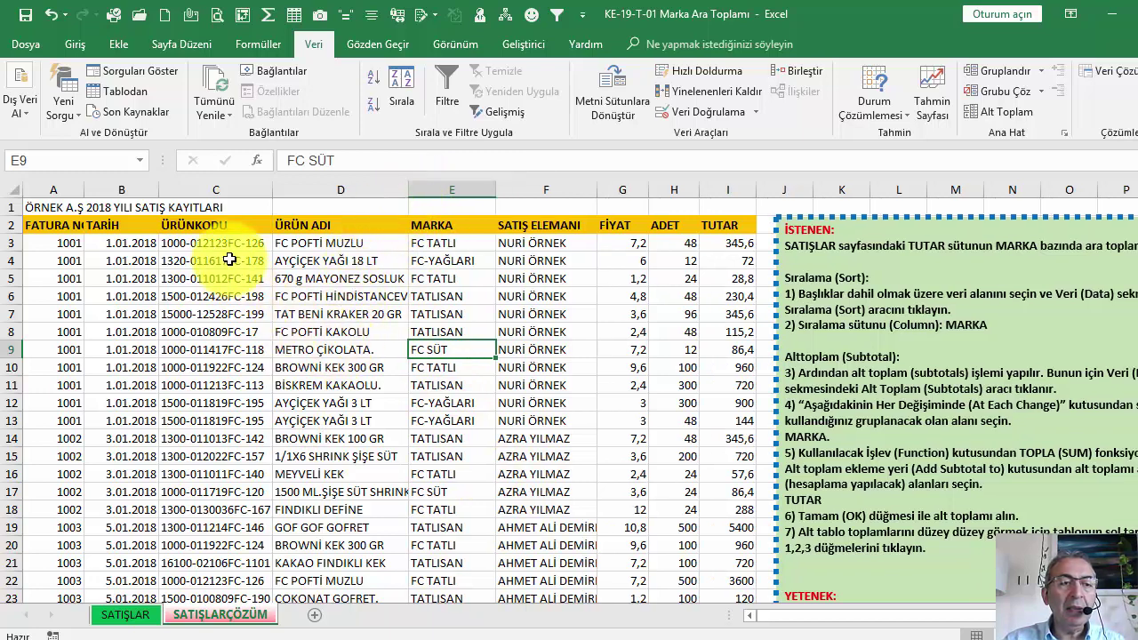
{"action": "scroll", "coordinate": [276, 296], "scroll_direction": "down", "scroll_amount": 7}
{"action": "scroll", "coordinate": [293, 329], "scroll_direction": "up", "scroll_amount": 7}
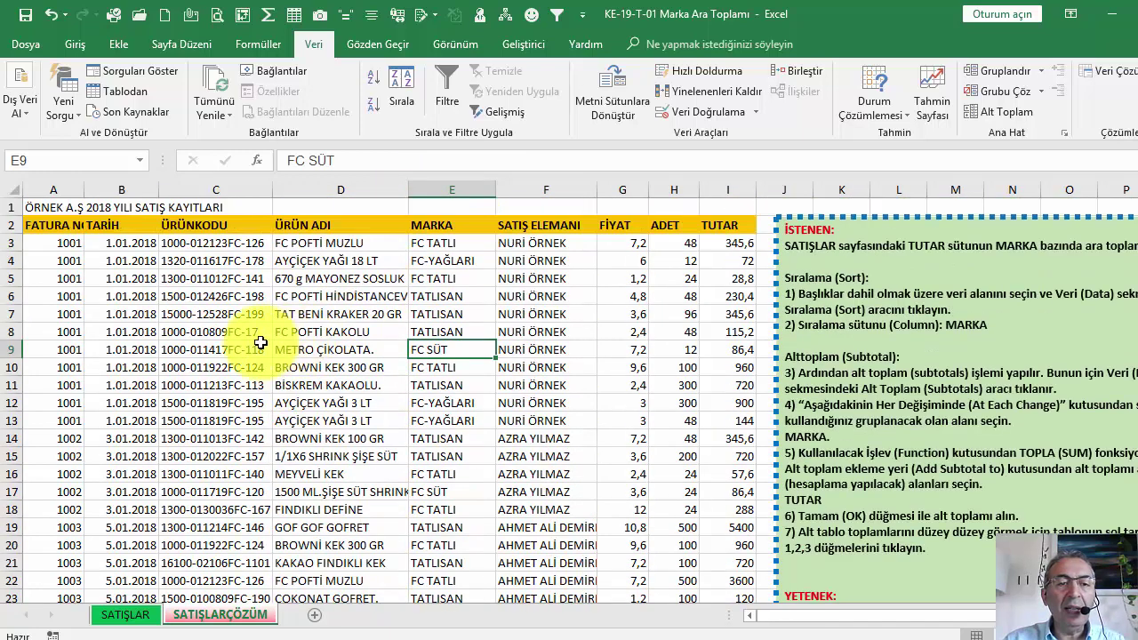
- Review row 5's product, brand, salesperson and TUTAR formula, then mark the MARKA–TUTAR block for rows 3–12
{"action": "left_click", "coordinate": [727, 278]}
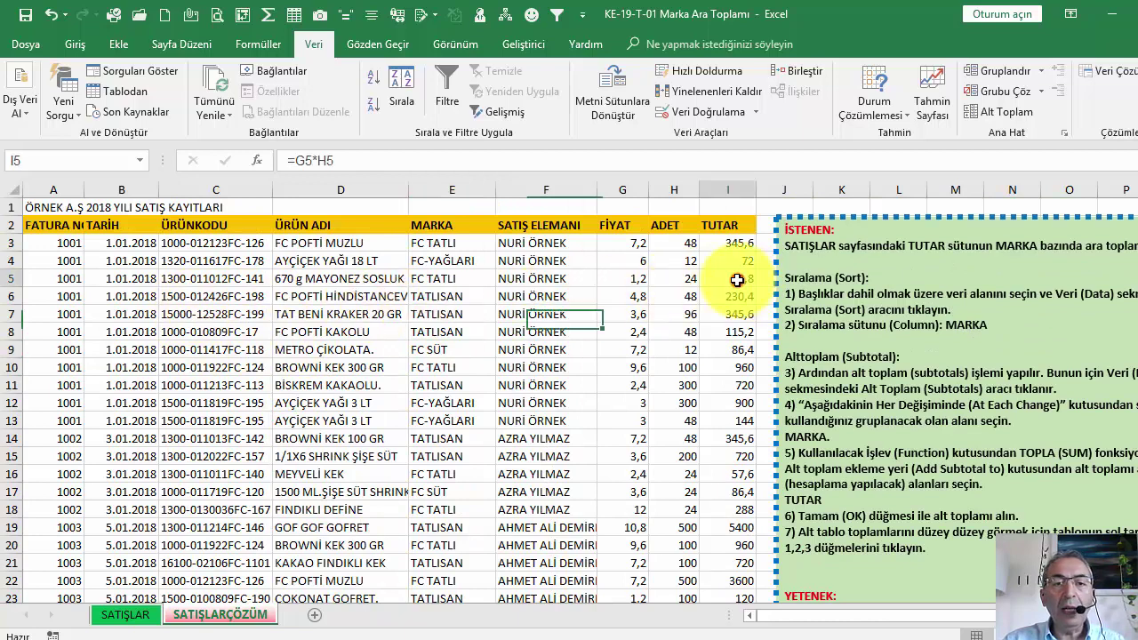
{"action": "left_click", "coordinate": [558, 278]}
{"action": "left_click", "coordinate": [445, 283]}
{"action": "left_click", "coordinate": [351, 282]}
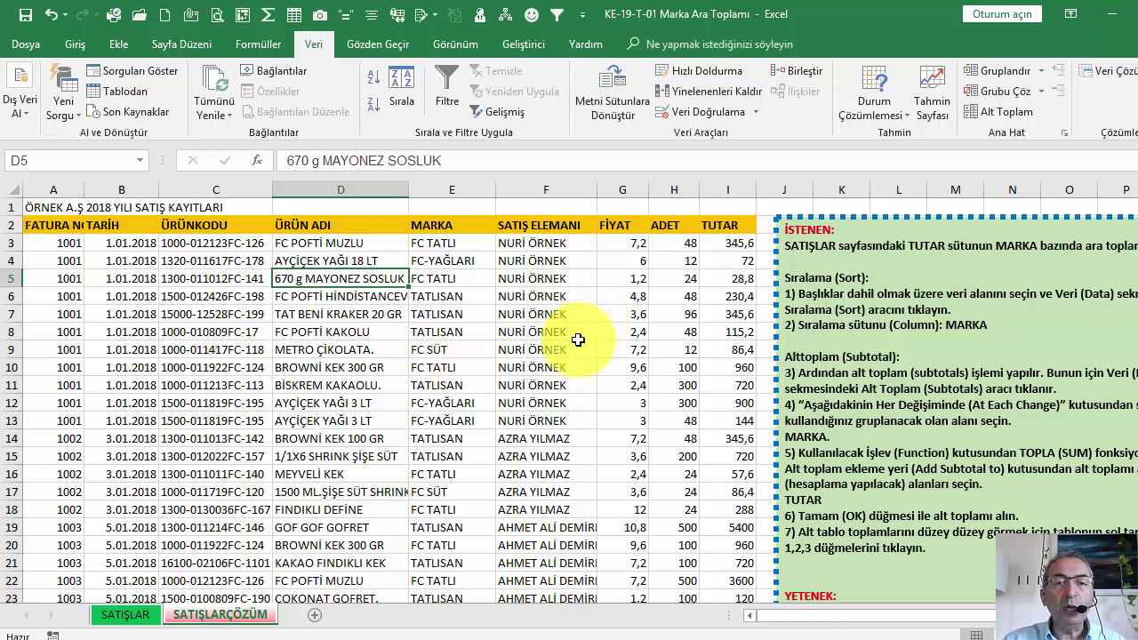
{"action": "mouse_move", "coordinate": [449, 243]}
{"action": "left_mouse_down"}
{"action": "mouse_move", "coordinate": [640, 390]}
{"action": "mouse_move", "coordinate": [727, 402]}
{"action": "left_mouse_up"}
{"action": "left_click", "coordinate": [727, 261]}
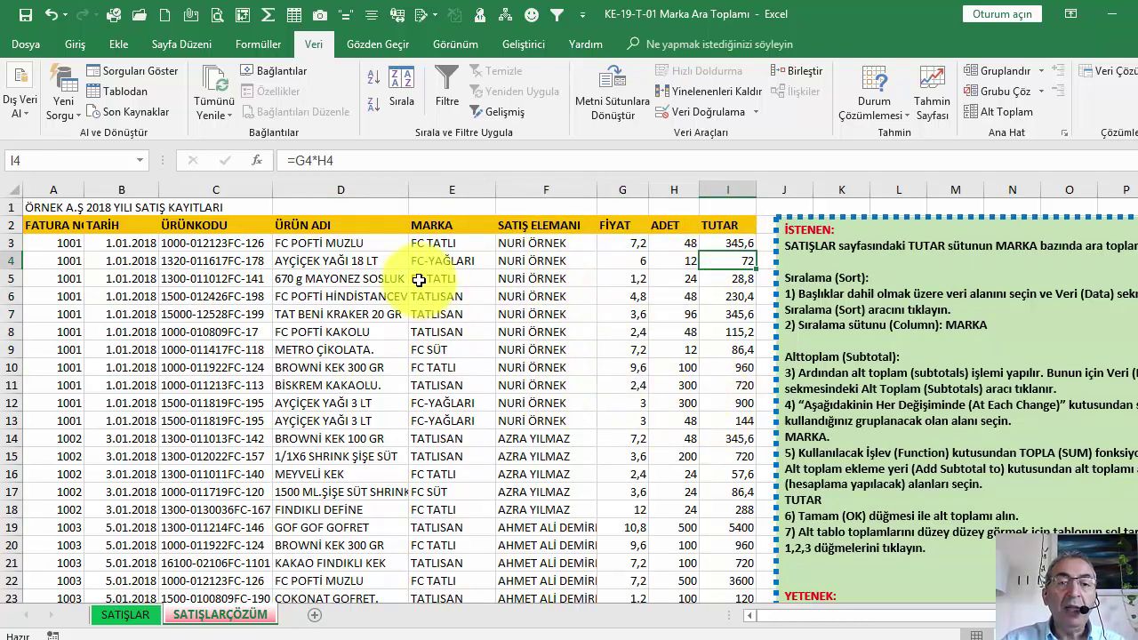
{"action": "left_click_drag", "start_coordinate": [437, 258], "coordinate": [436, 368]}
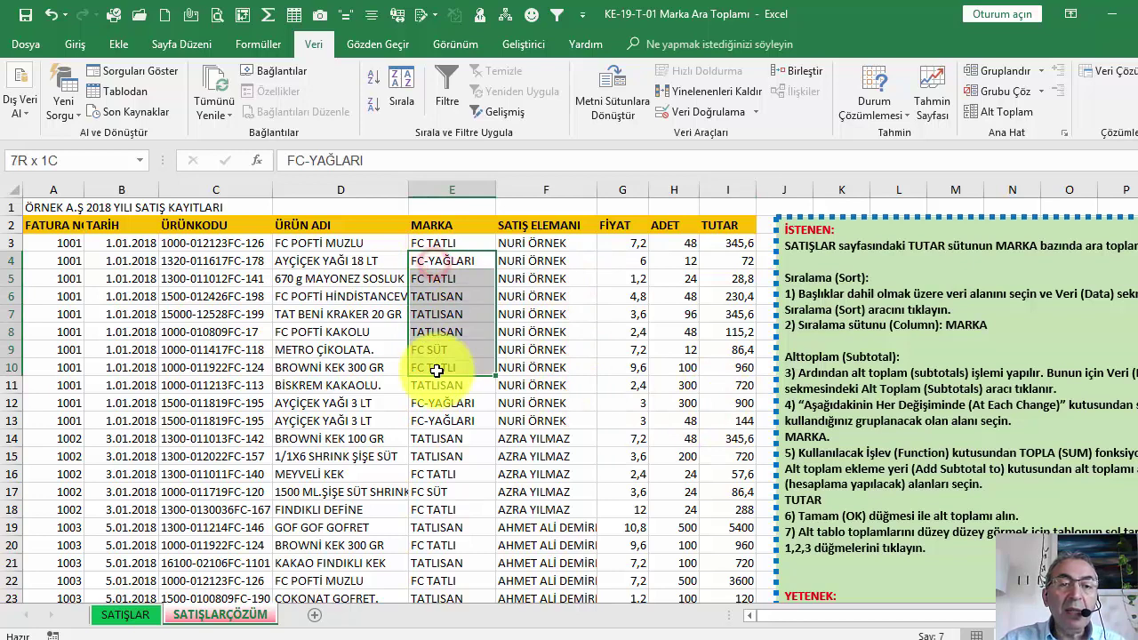
{"action": "left_click", "coordinate": [534, 351]}
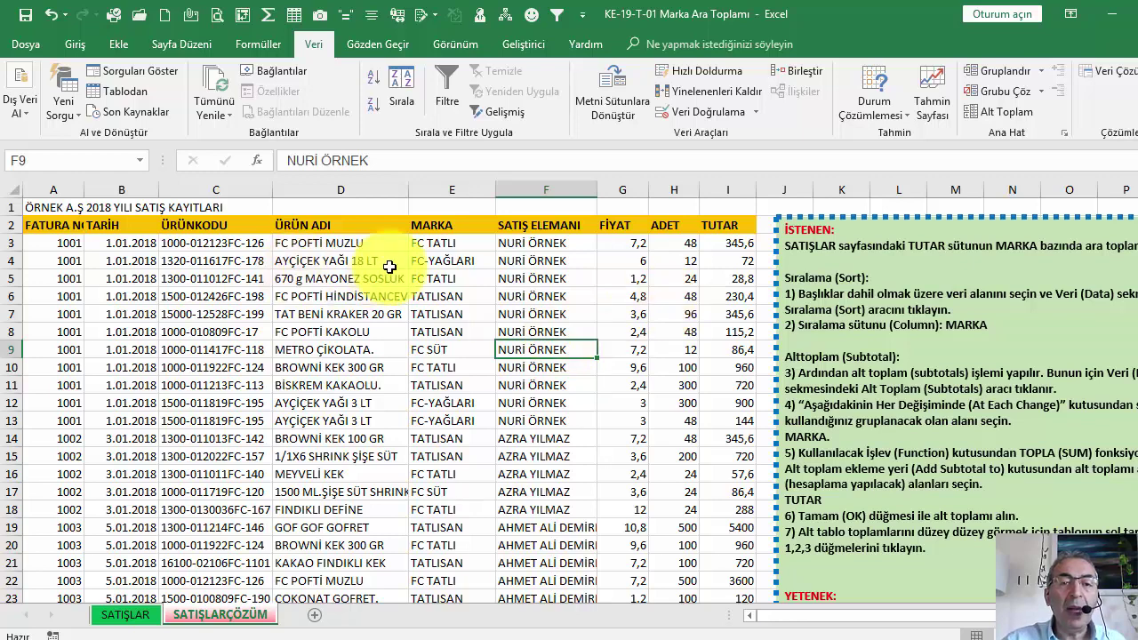
{"action": "left_click_drag", "start_coordinate": [440, 243], "coordinate": [440, 484]}
{"action": "left_click_drag", "start_coordinate": [735, 261], "coordinate": [735, 456]}
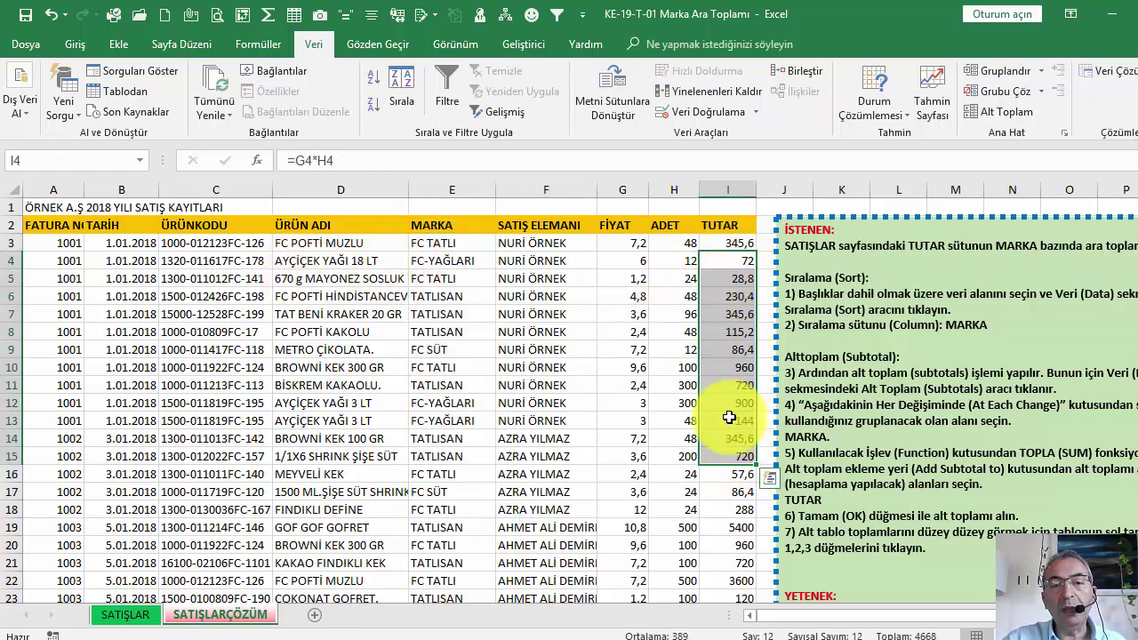
{"action": "left_click", "coordinate": [425, 261]}
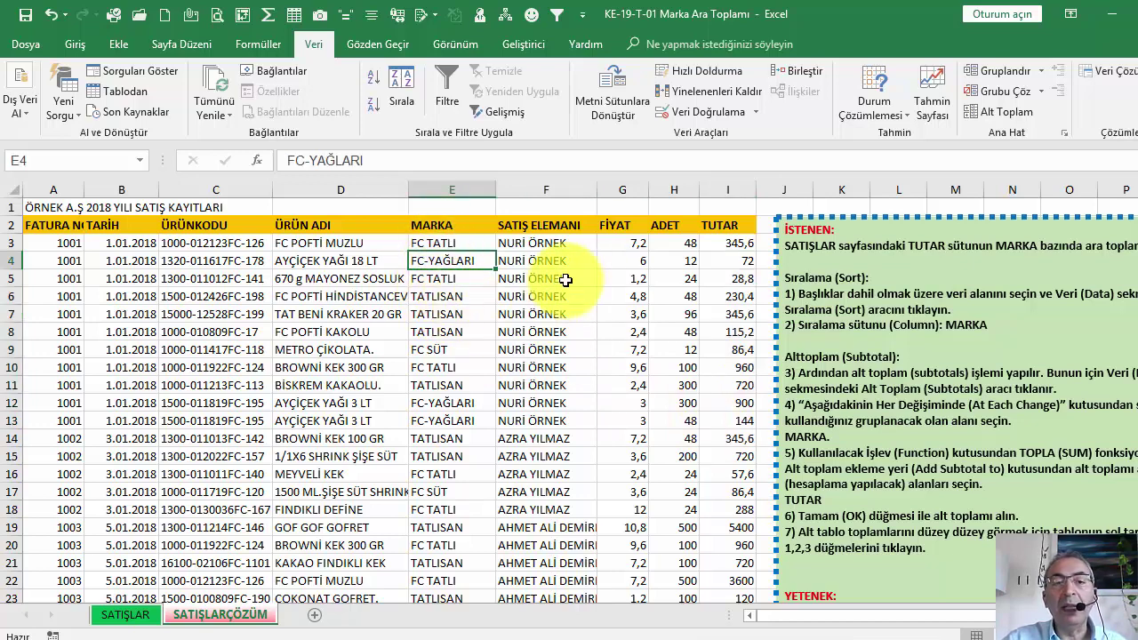
{"action": "left_click", "coordinate": [556, 229]}
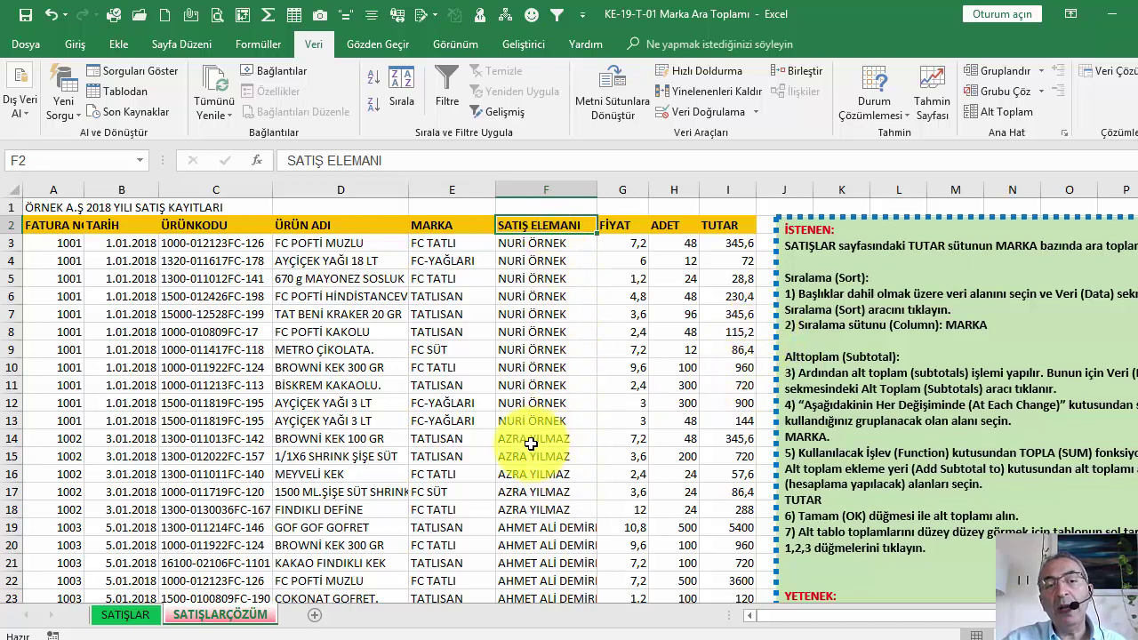
- Point out the MARKA and SATIŞ ELEMANI headers while scrolling through the unsorted table
{"action": "left_click", "coordinate": [450, 230]}
{"action": "left_click", "coordinate": [536, 227]}
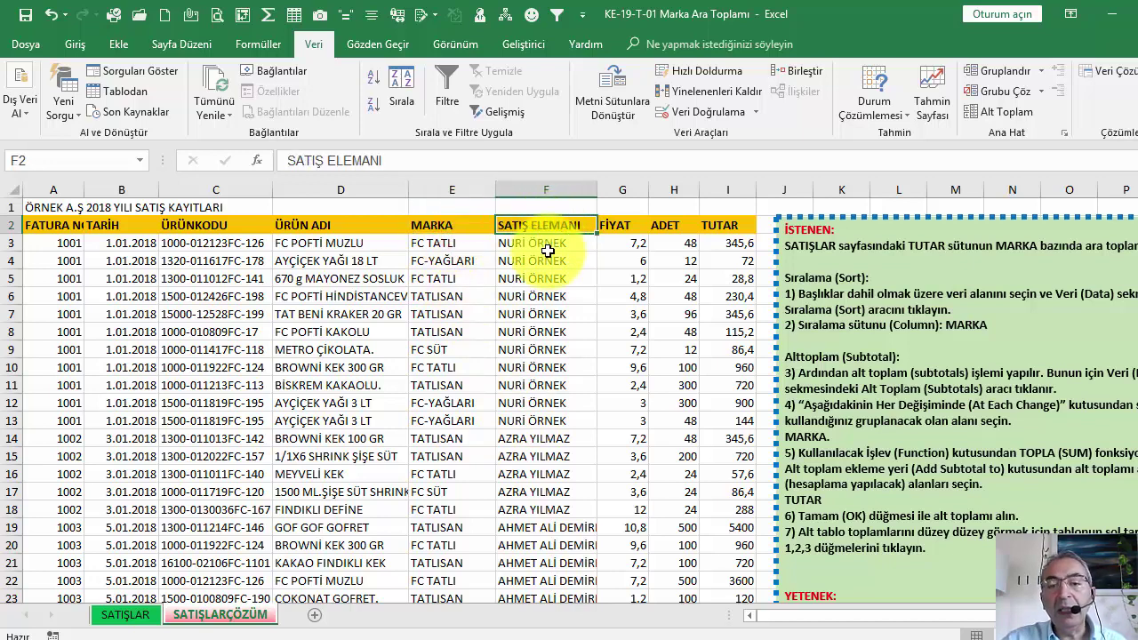
{"action": "scroll", "coordinate": [584, 310], "scroll_direction": "down", "scroll_amount": 2}
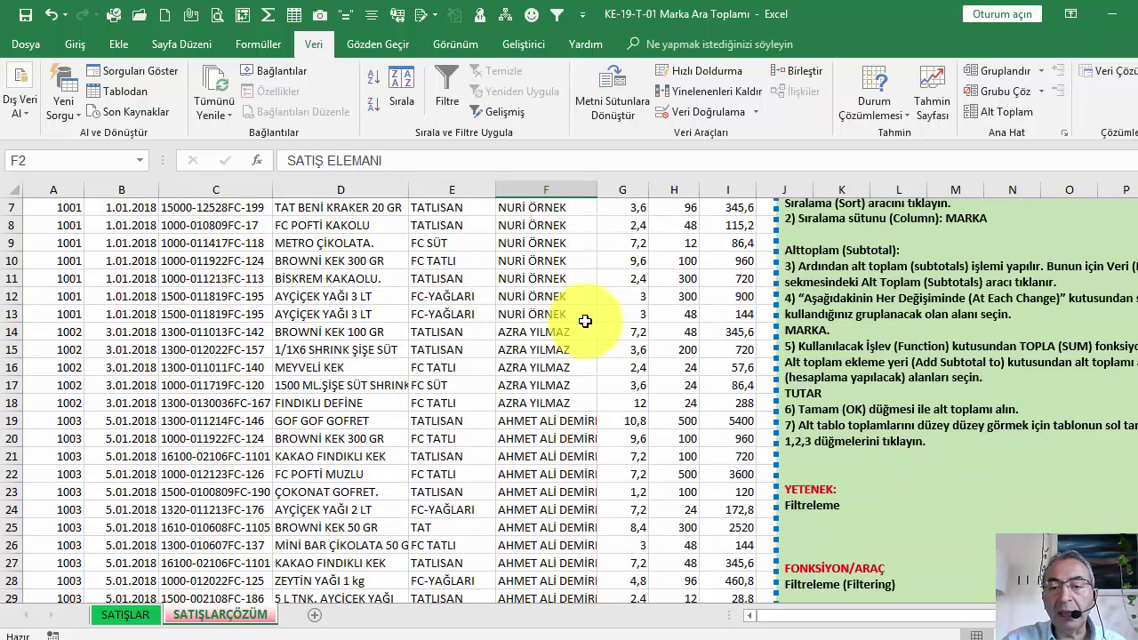
{"action": "scroll", "coordinate": [584, 322], "scroll_direction": "down", "scroll_amount": 3}
{"action": "scroll", "coordinate": [583, 321], "scroll_direction": "up", "scroll_amount": 2}
{"action": "scroll", "coordinate": [582, 320], "scroll_direction": "up", "scroll_amount": 3}
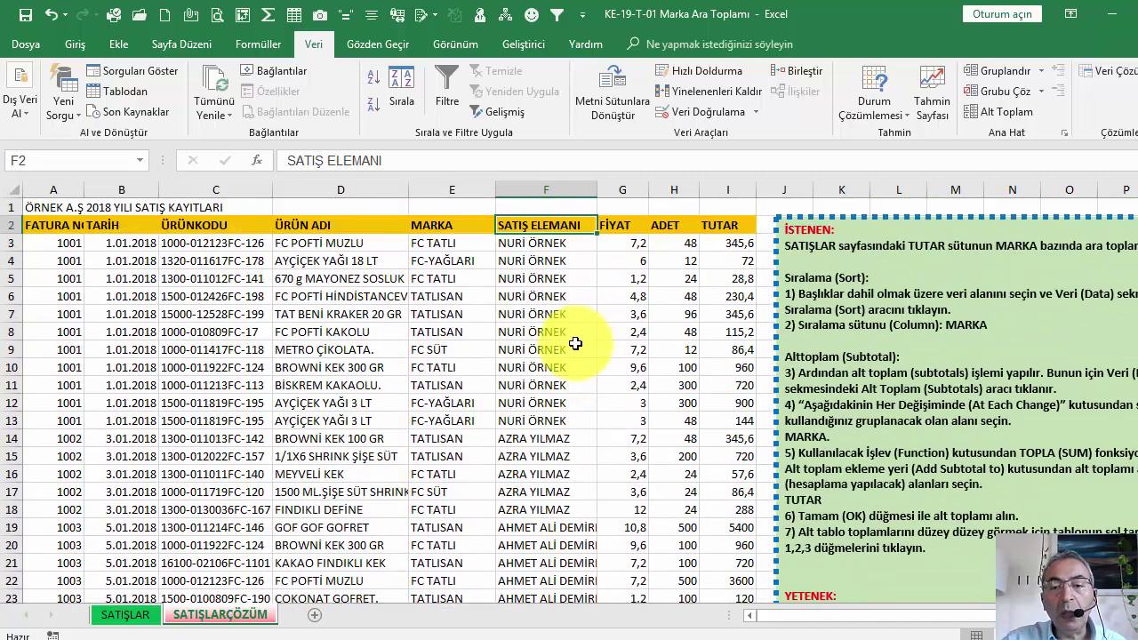
{"action": "left_click", "coordinate": [447, 225]}
{"action": "left_click", "coordinate": [506, 225]}
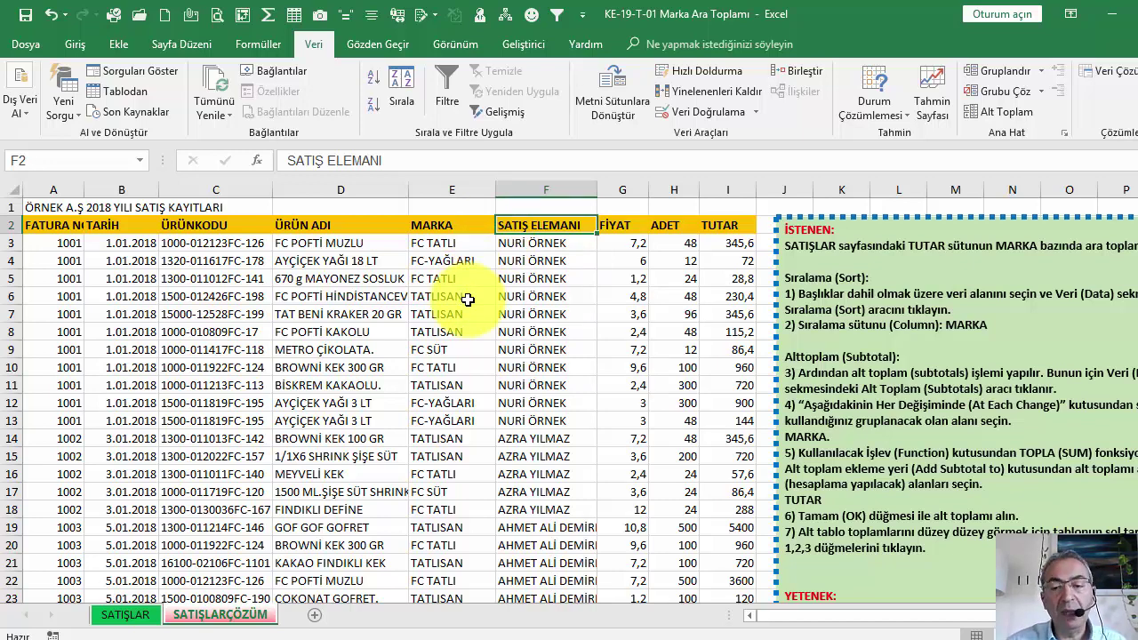
- Select the FATURA NO header cell A2 as the start of the table range
{"action": "left_click", "coordinate": [32, 224]}
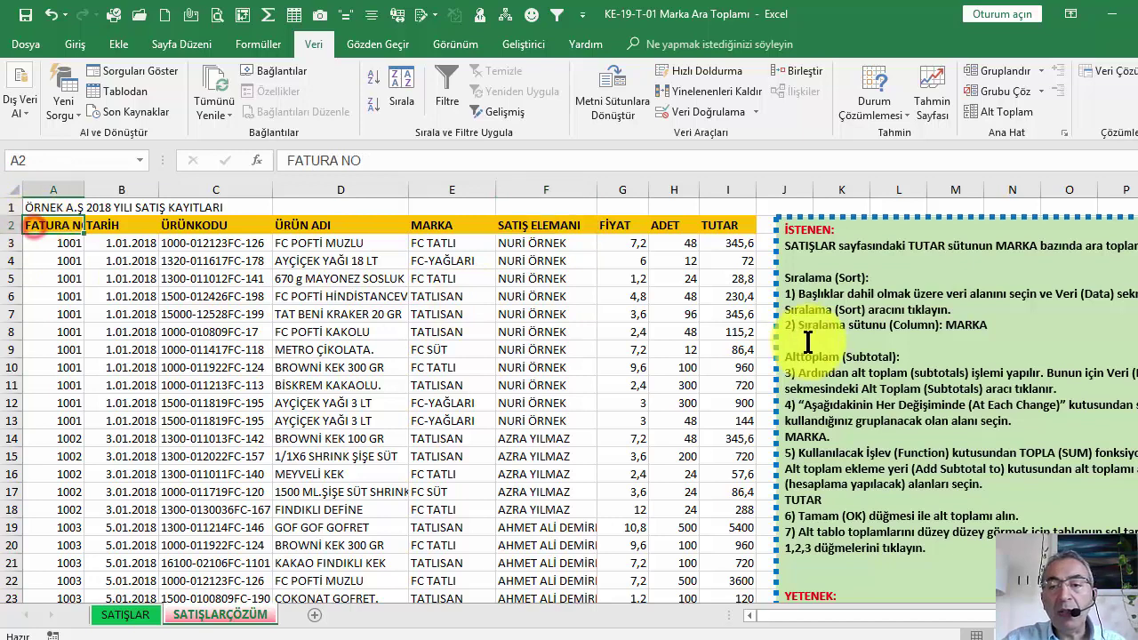
{"action": "scroll", "coordinate": [907, 345], "scroll_direction": "down", "scroll_amount": 2}
{"action": "scroll", "coordinate": [899, 376], "scroll_direction": "down", "scroll_amount": 3}
{"action": "scroll", "coordinate": [965, 368], "scroll_direction": "up", "scroll_amount": 5}
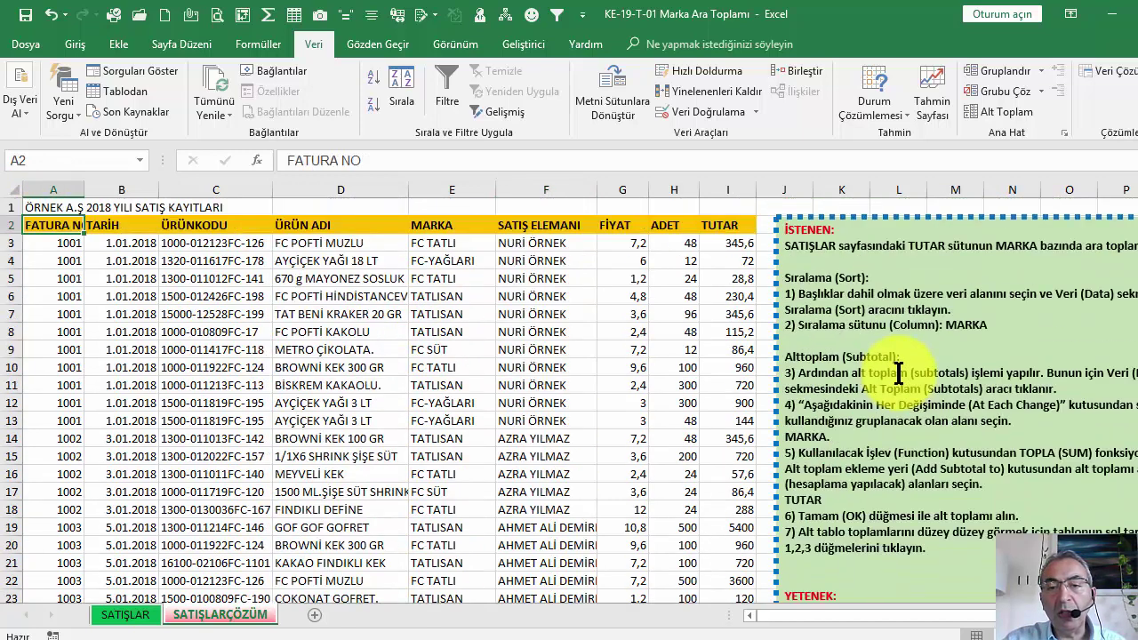
- Extend the selection from A2 across to TUTAR and down to the last row, then sort it by MARKA, A to Z
{"action": "key", "text": "ctrl+shift+Right"}
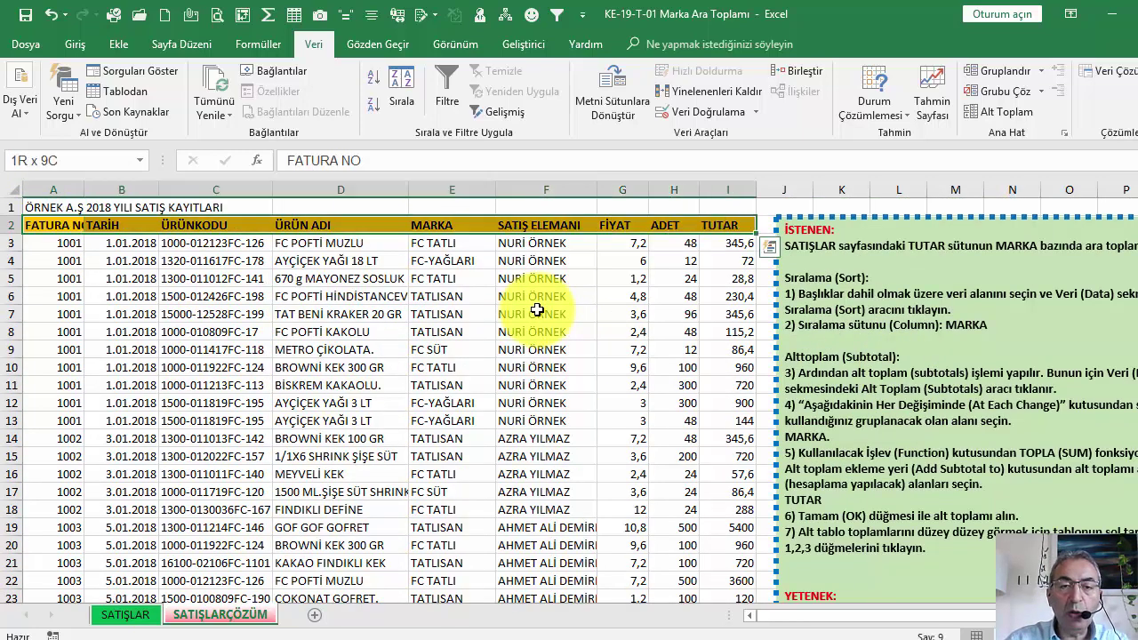
{"action": "key", "text": "ctrl+shift+Down"}
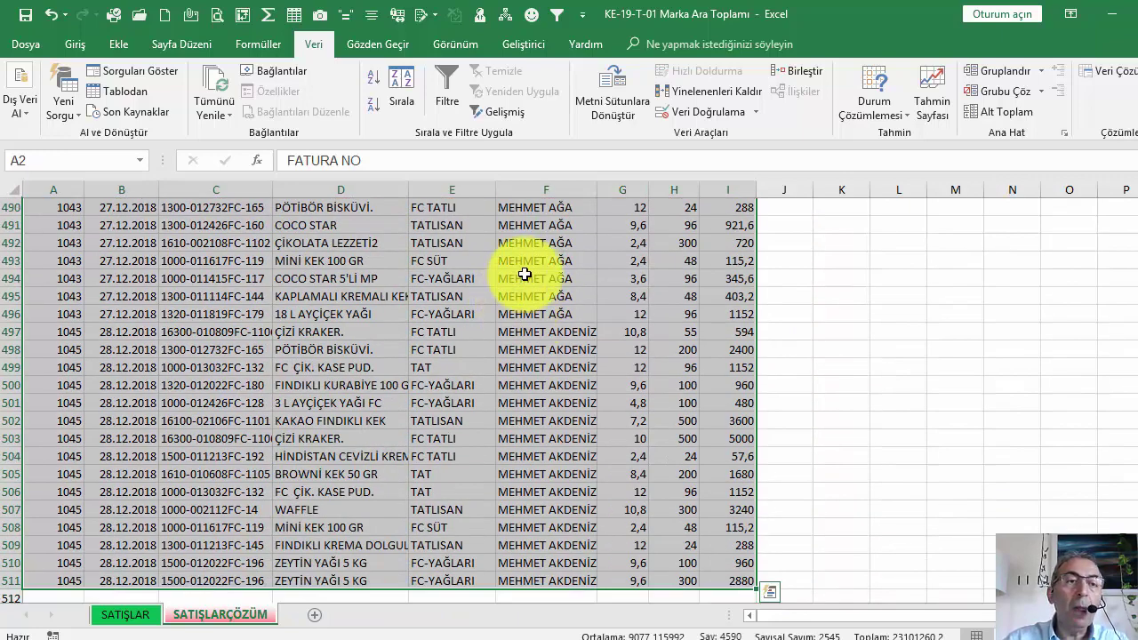
{"action": "scroll", "coordinate": [494, 249], "scroll_direction": "up", "scroll_amount": 10}
{"action": "left_click", "coordinate": [402, 87]}
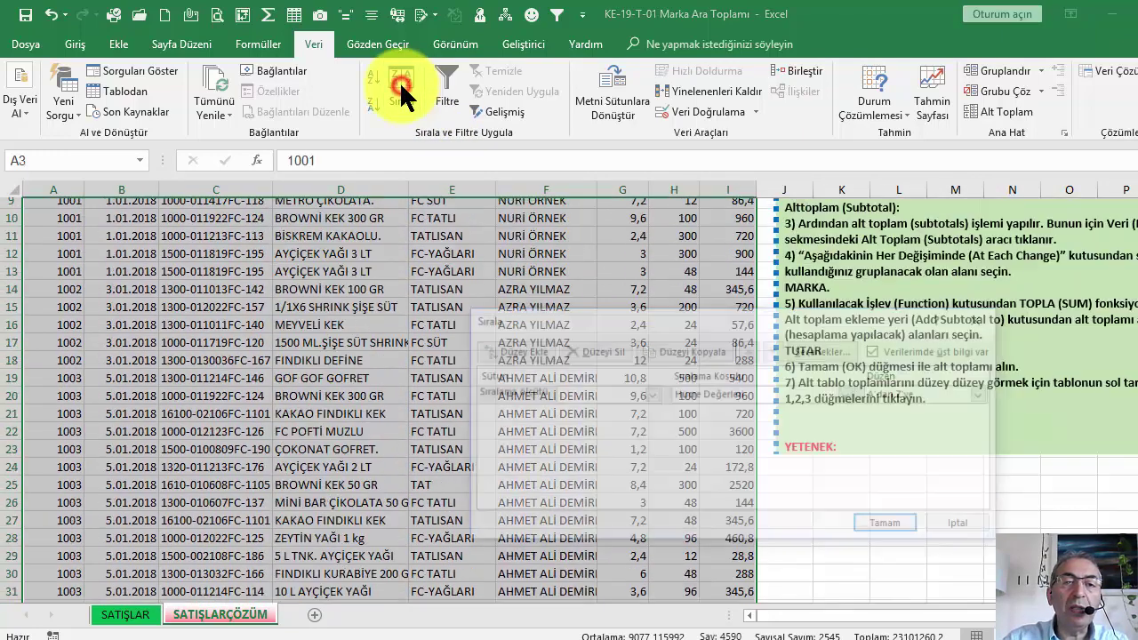
{"action": "left_click", "coordinate": [650, 394]}
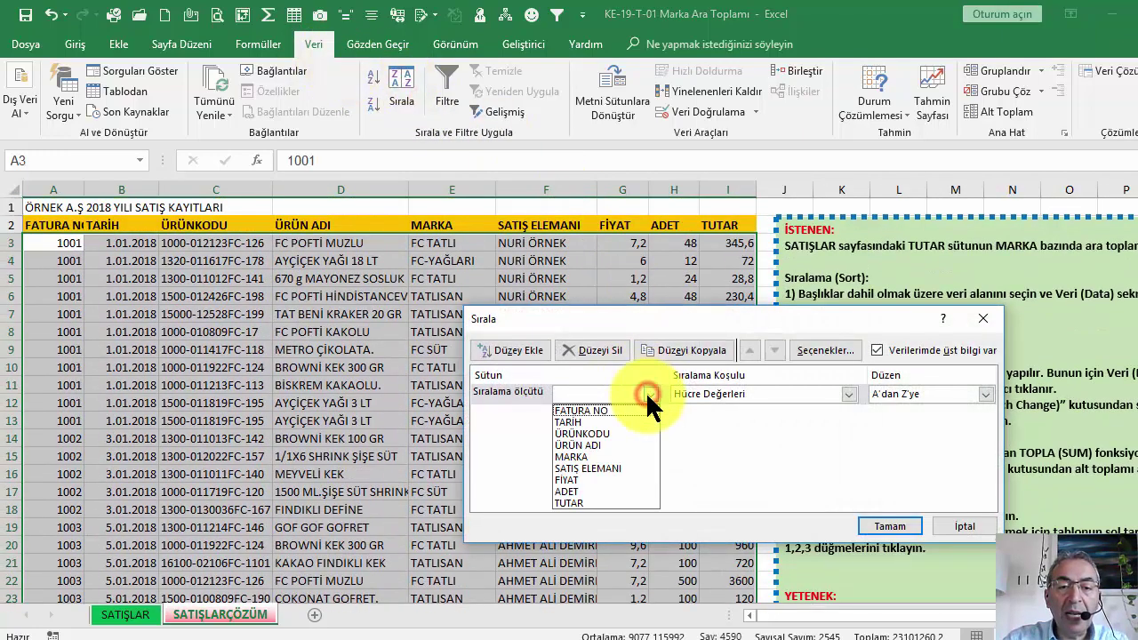
{"action": "left_click", "coordinate": [631, 455]}
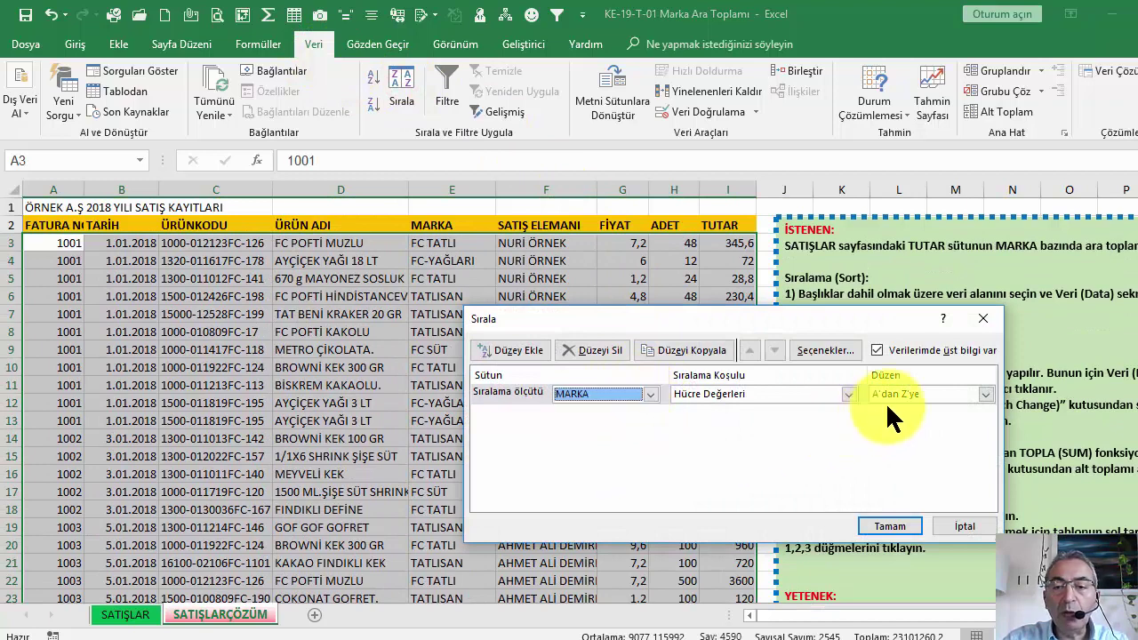
{"action": "left_click", "coordinate": [889, 525]}
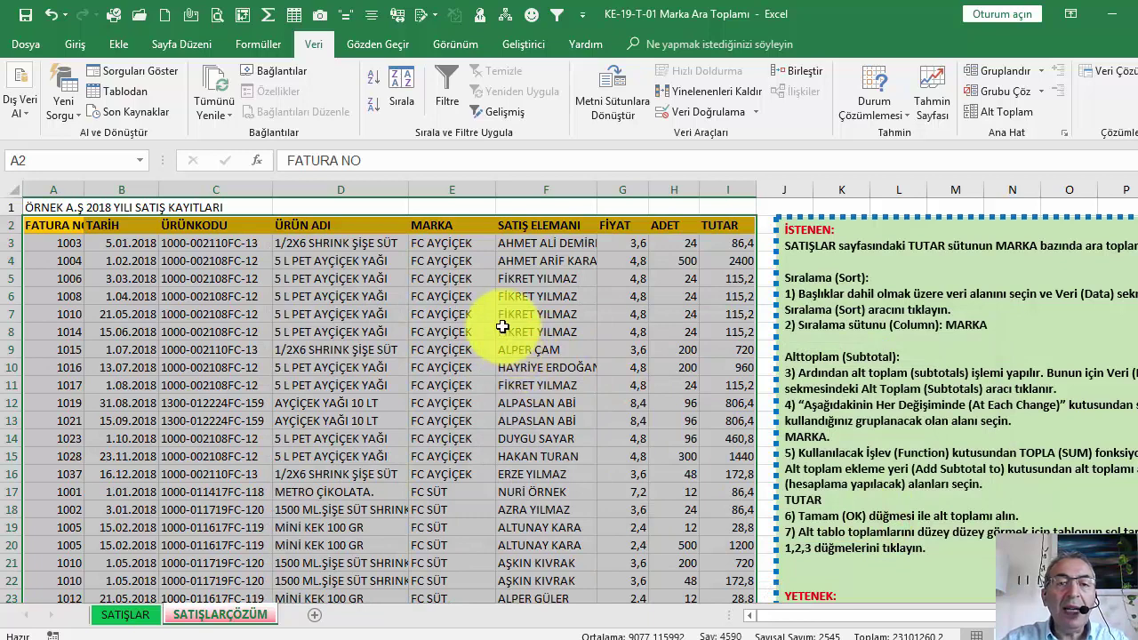
- Confirm the FC AYÇİÇEK rows now come first through row 16, then open Veri > Alt Toplam from inside the table
{"action": "left_click", "coordinate": [467, 260]}
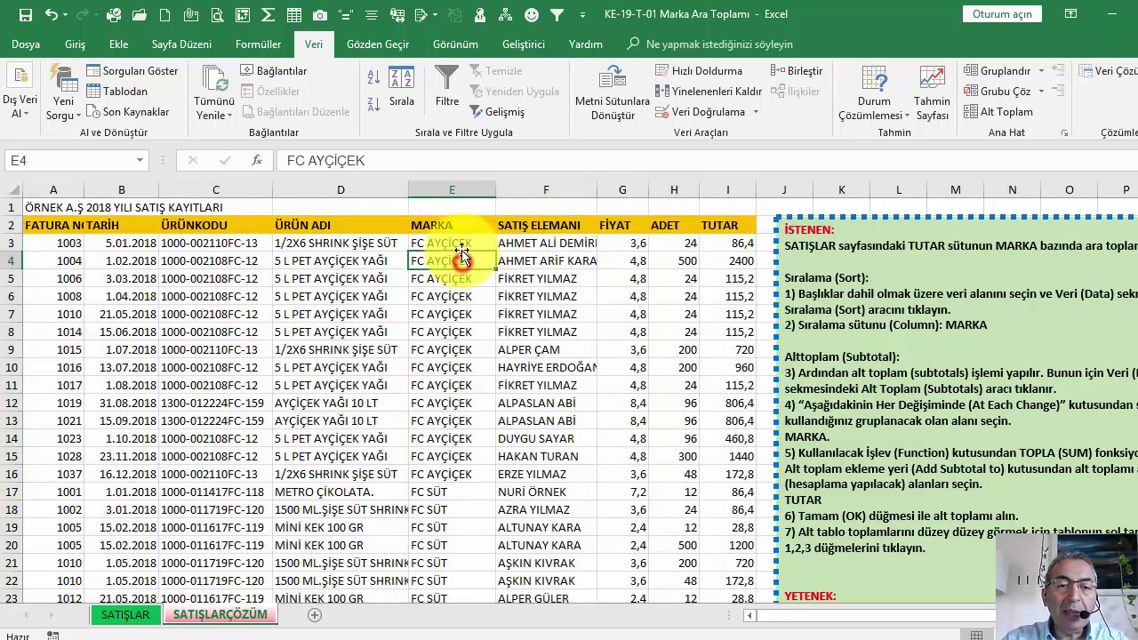
{"action": "left_click_drag", "start_coordinate": [452, 474], "coordinate": [723, 475]}
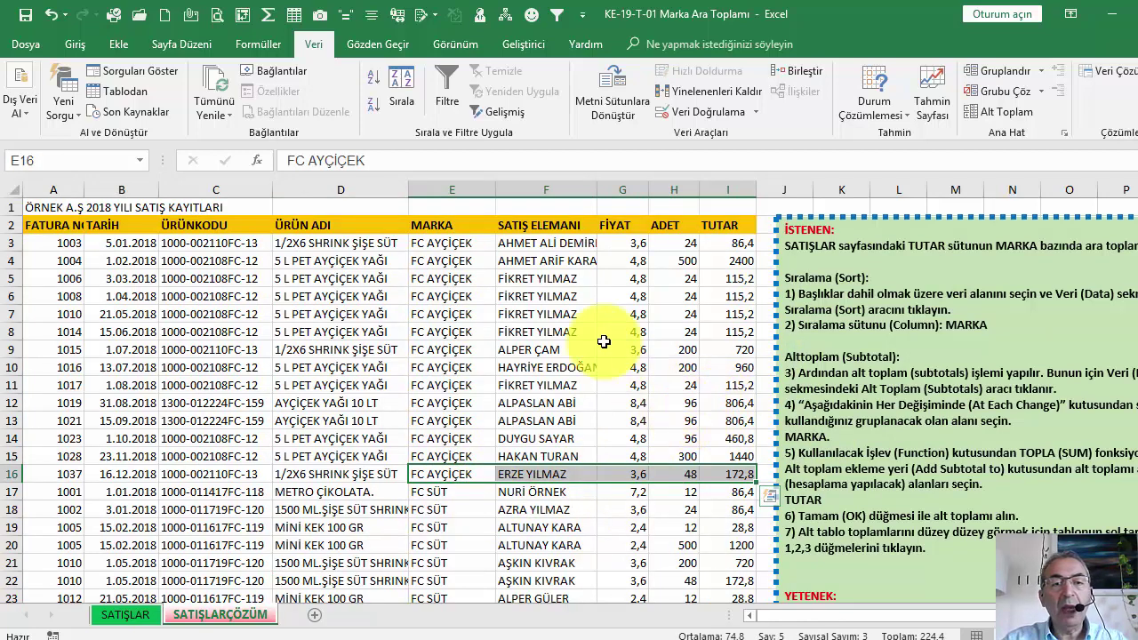
{"action": "left_click", "coordinate": [434, 225]}
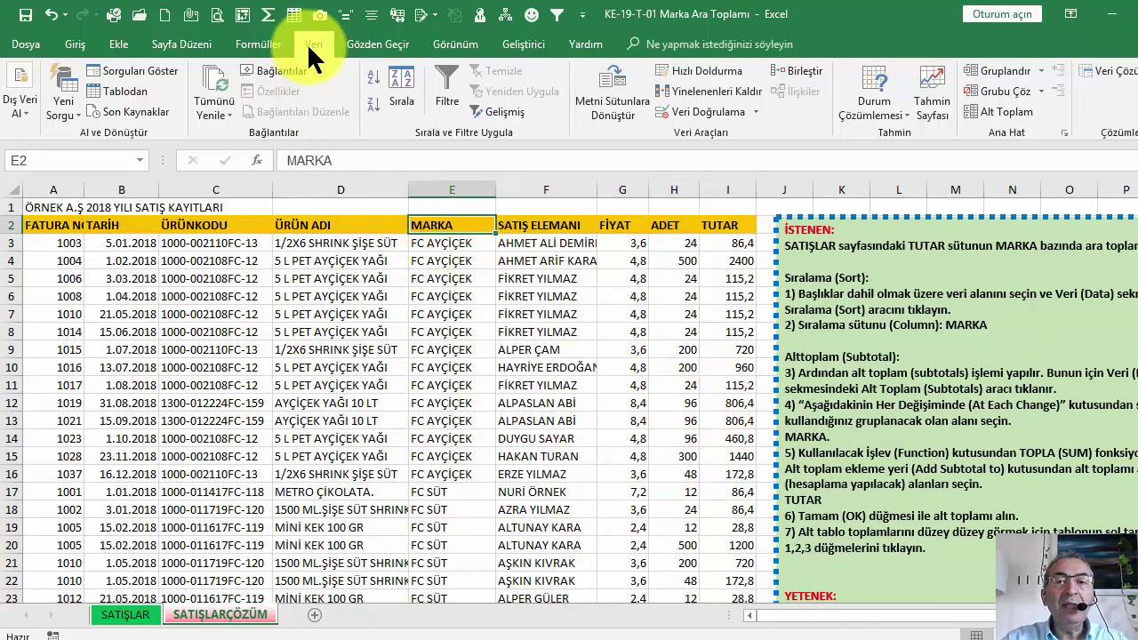
{"action": "left_click", "coordinate": [995, 110]}
- In Alt Toplam, set 'At each change in' to MARKA and tick ADET alongside TUTAR
{"action": "left_click_drag", "start_coordinate": [744, 286], "coordinate": [609, 234]}
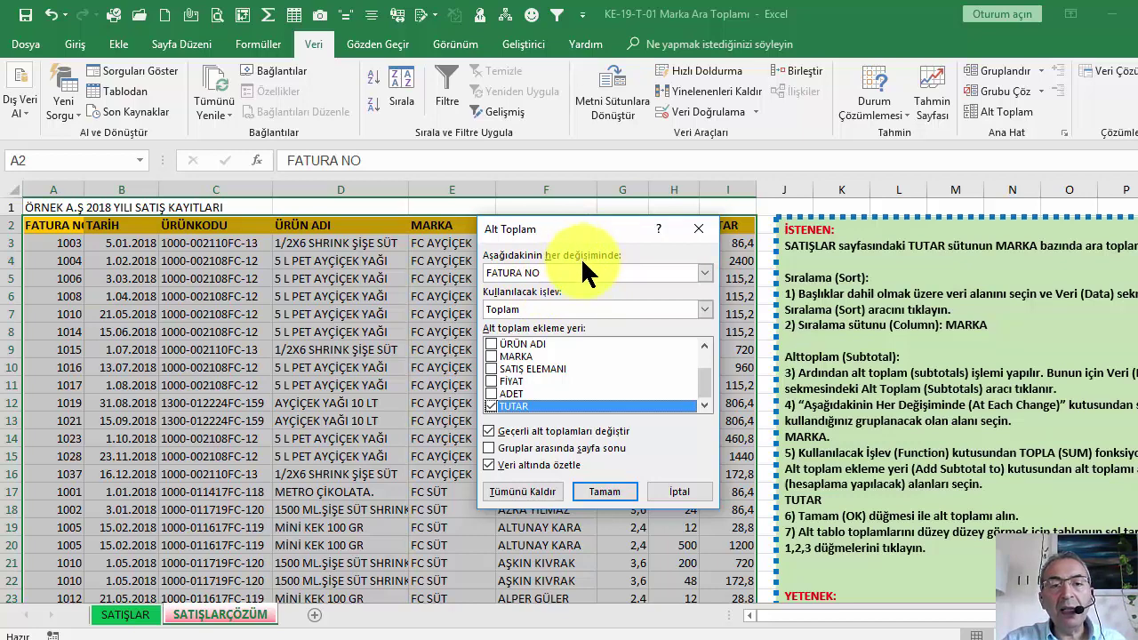
{"action": "left_click", "coordinate": [572, 270]}
{"action": "left_click", "coordinate": [572, 229]}
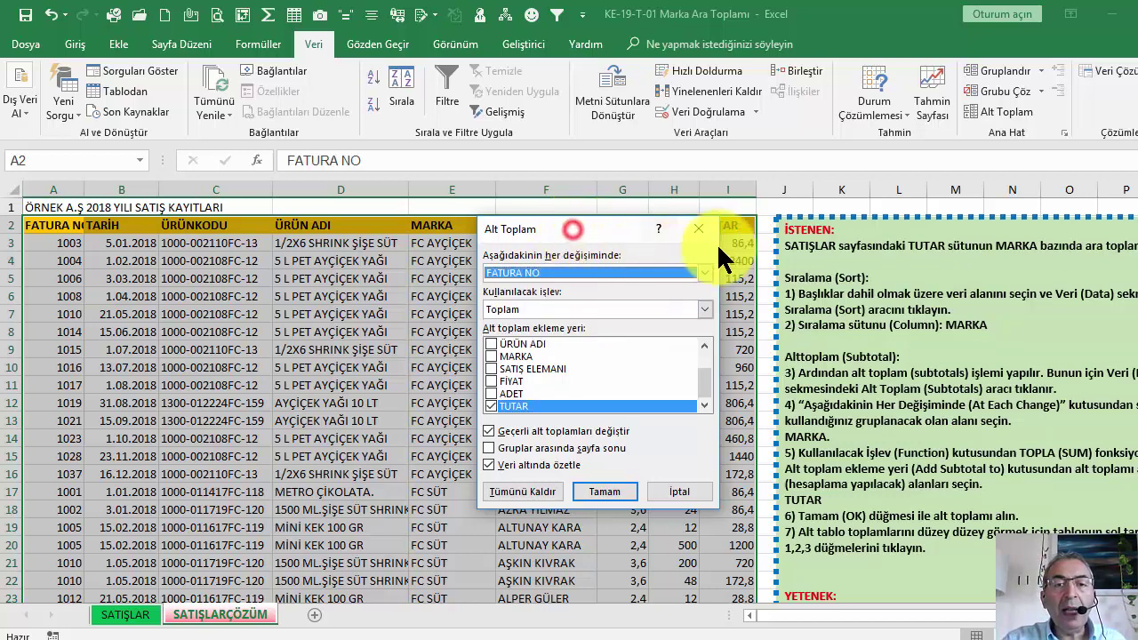
{"action": "left_click_drag", "start_coordinate": [576, 232], "coordinate": [780, 235]}
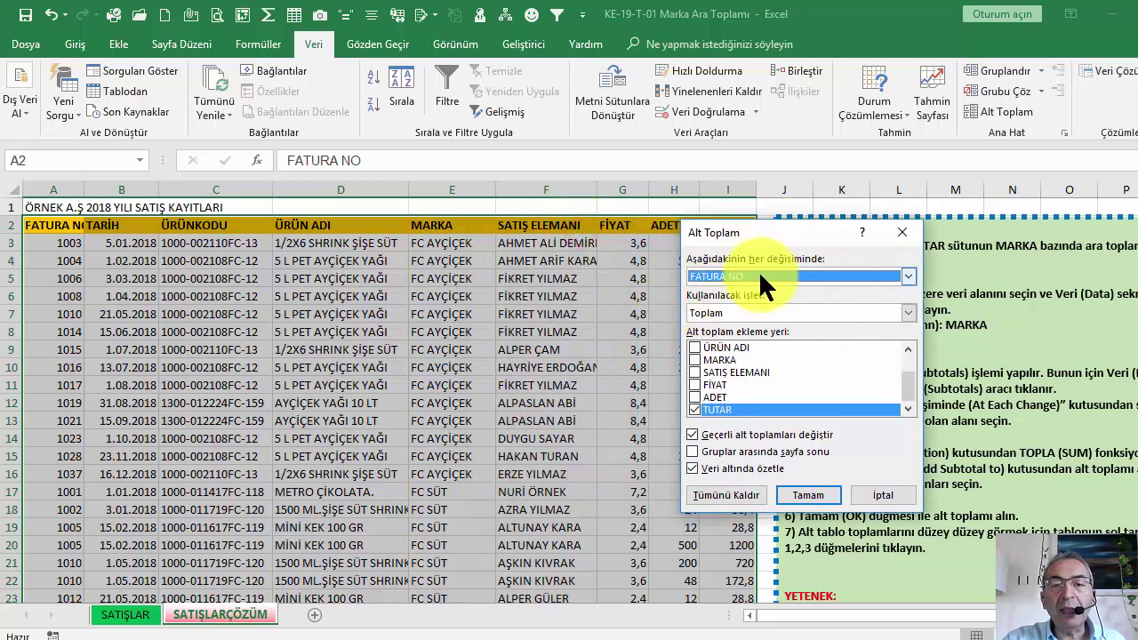
{"action": "left_click", "coordinate": [758, 274]}
{"action": "left_click", "coordinate": [733, 339]}
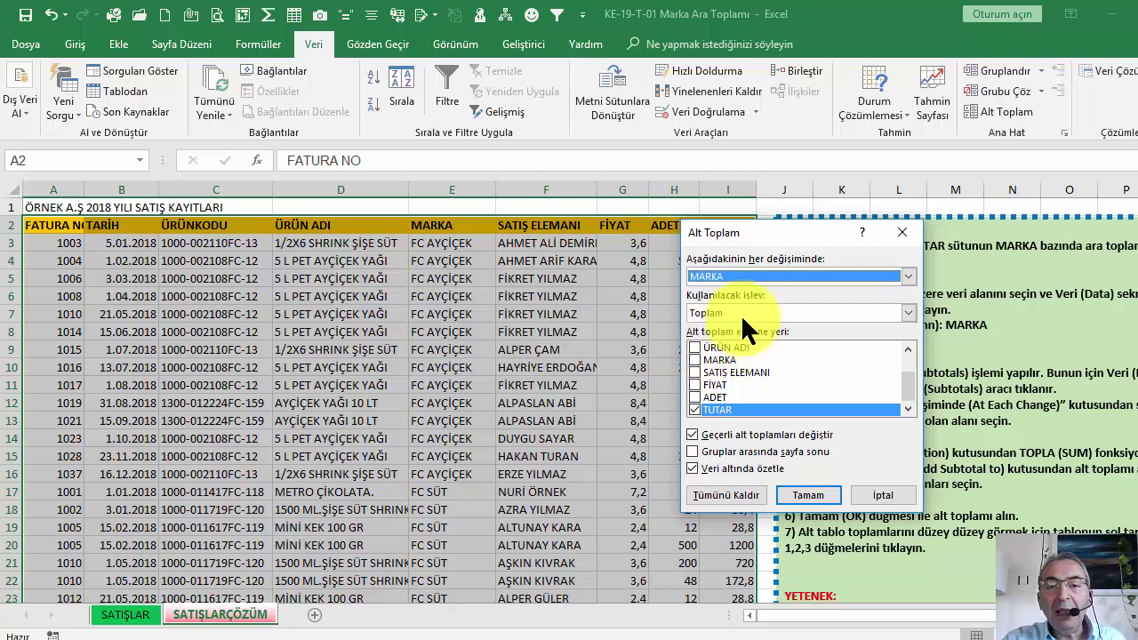
{"action": "left_click", "coordinate": [697, 397]}
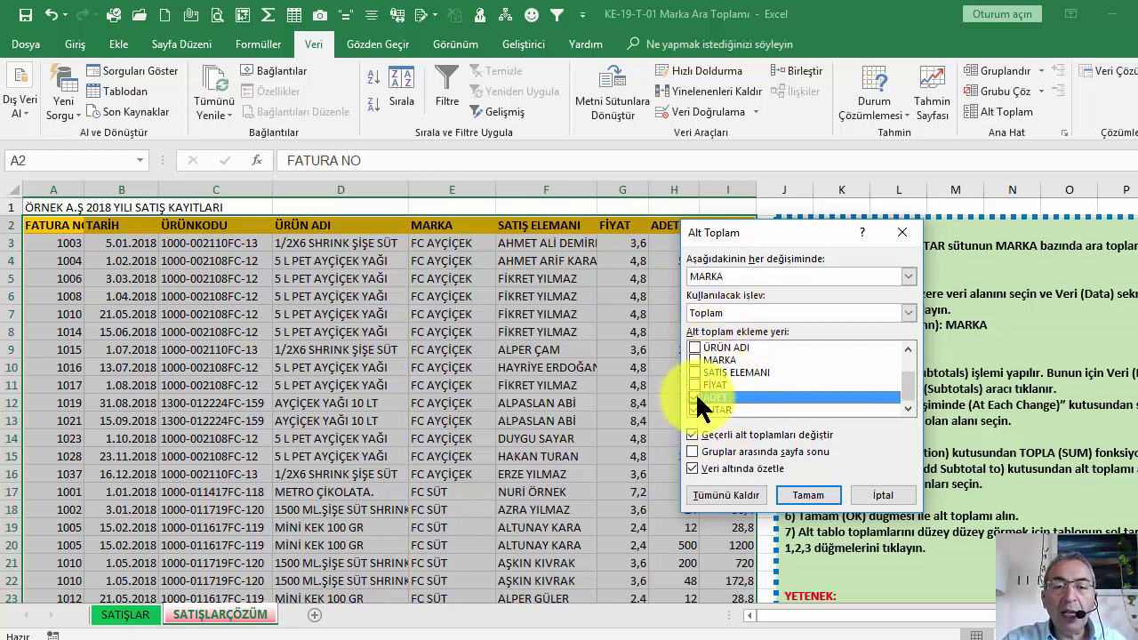
{"action": "left_click", "coordinate": [695, 400]}
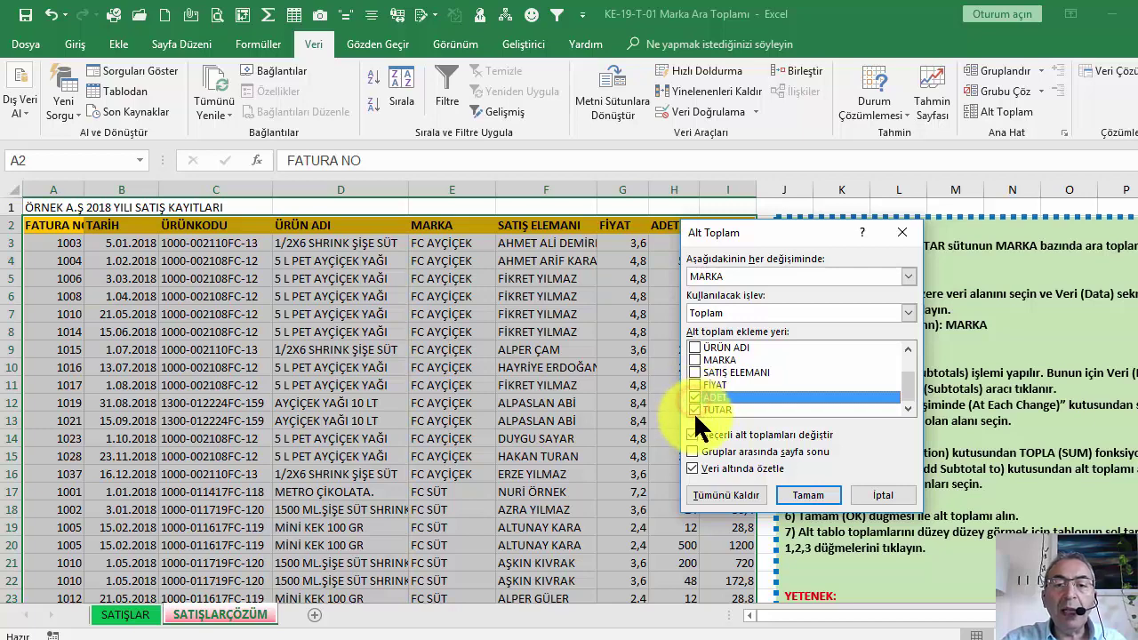
- Try the Average and then the Count summary functions in the Alt Toplam dialog
{"action": "left_click", "coordinate": [731, 312]}
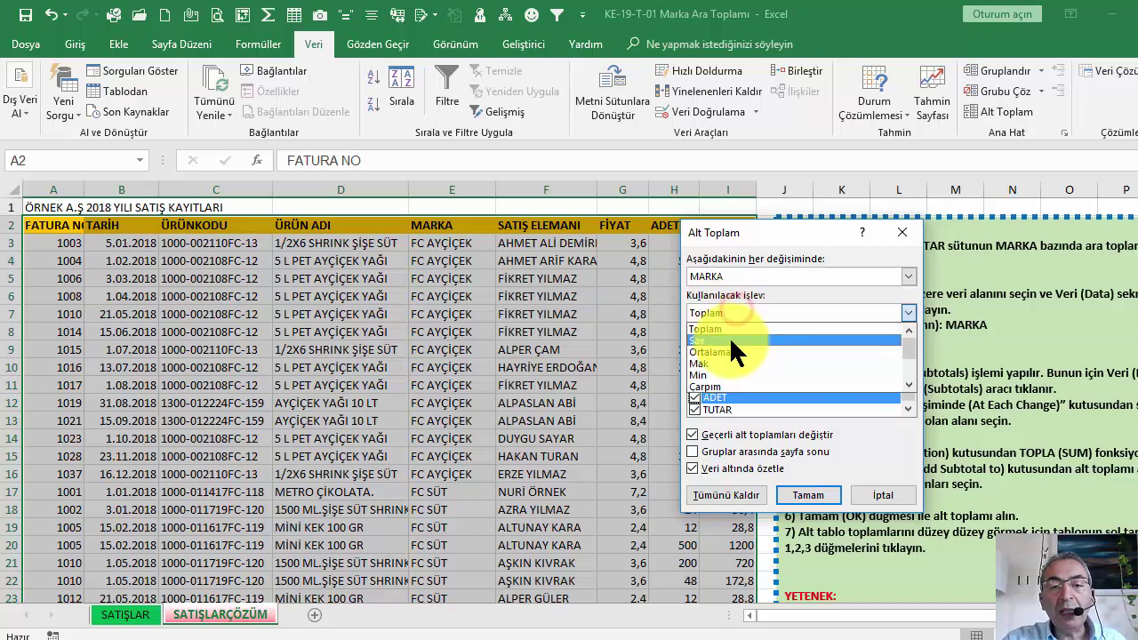
{"action": "left_click", "coordinate": [731, 342]}
{"action": "left_click", "coordinate": [739, 317]}
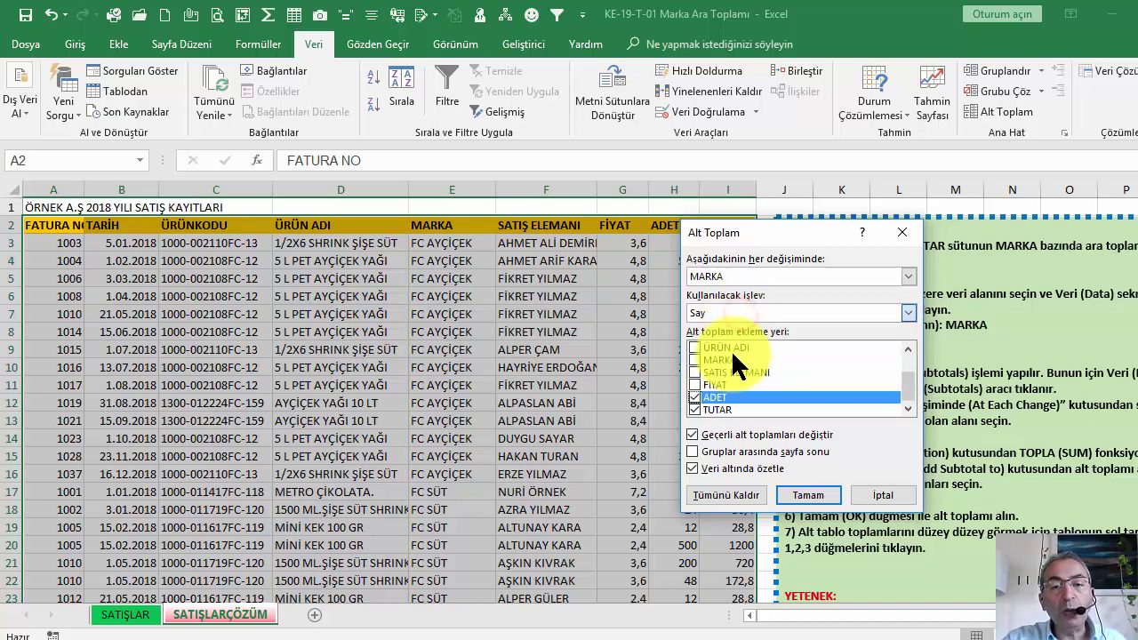
{"action": "left_click", "coordinate": [740, 351]}
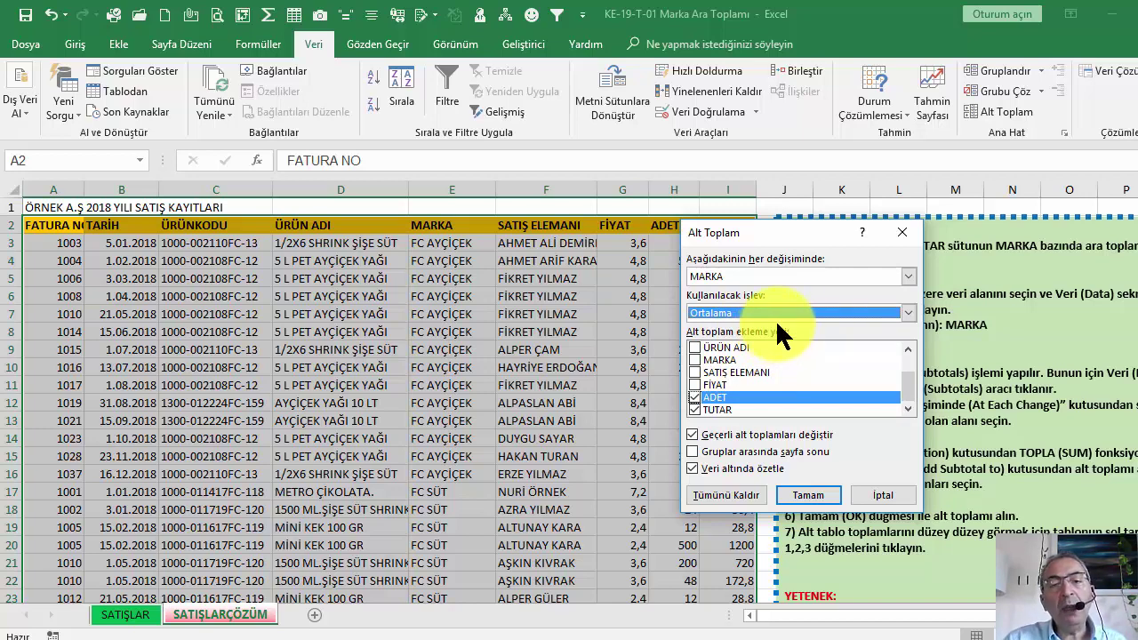
{"action": "left_click", "coordinate": [754, 313]}
{"action": "left_click", "coordinate": [743, 347]}
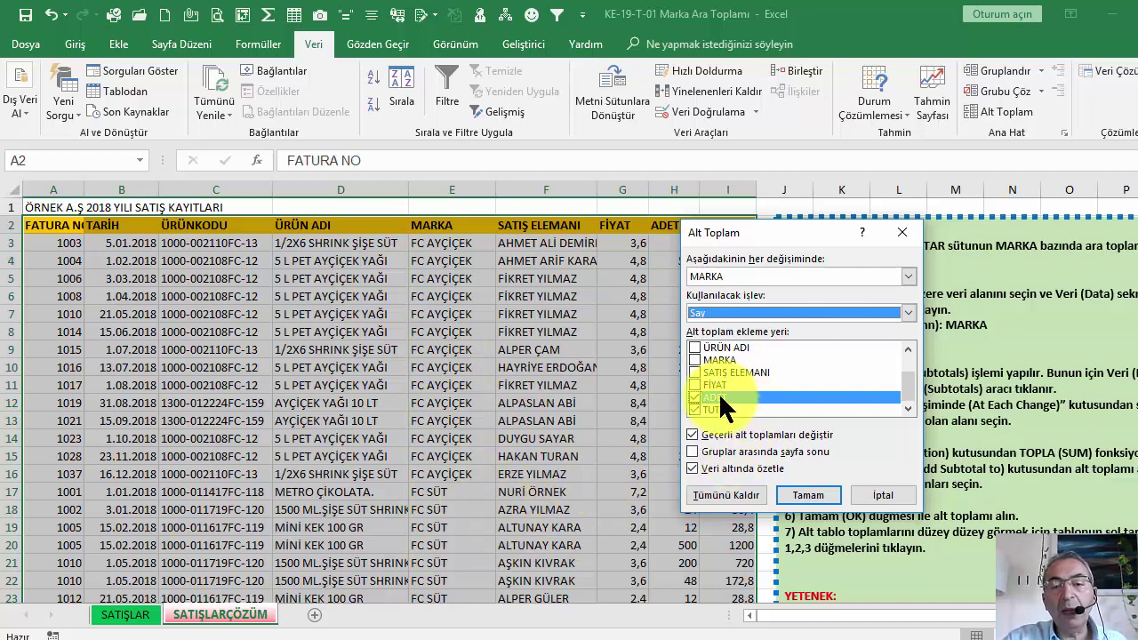
- Set the function back to Toplam (Sum) and apply the subtotals to the table
{"action": "left_click", "coordinate": [740, 312]}
{"action": "left_click", "coordinate": [726, 325]}
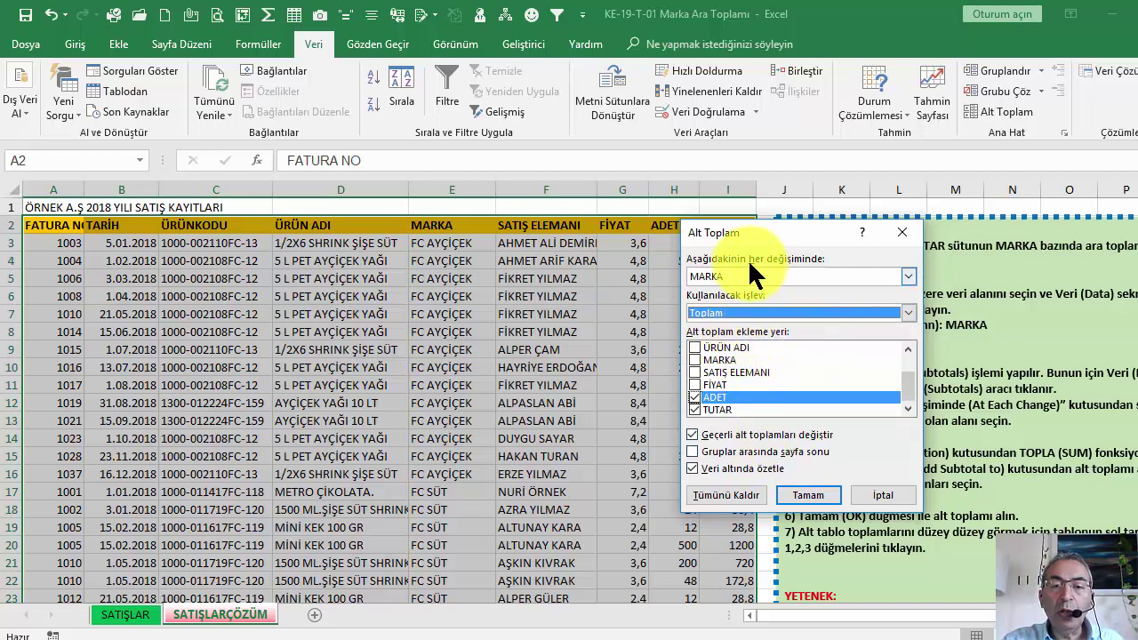
{"action": "left_click", "coordinate": [809, 494]}
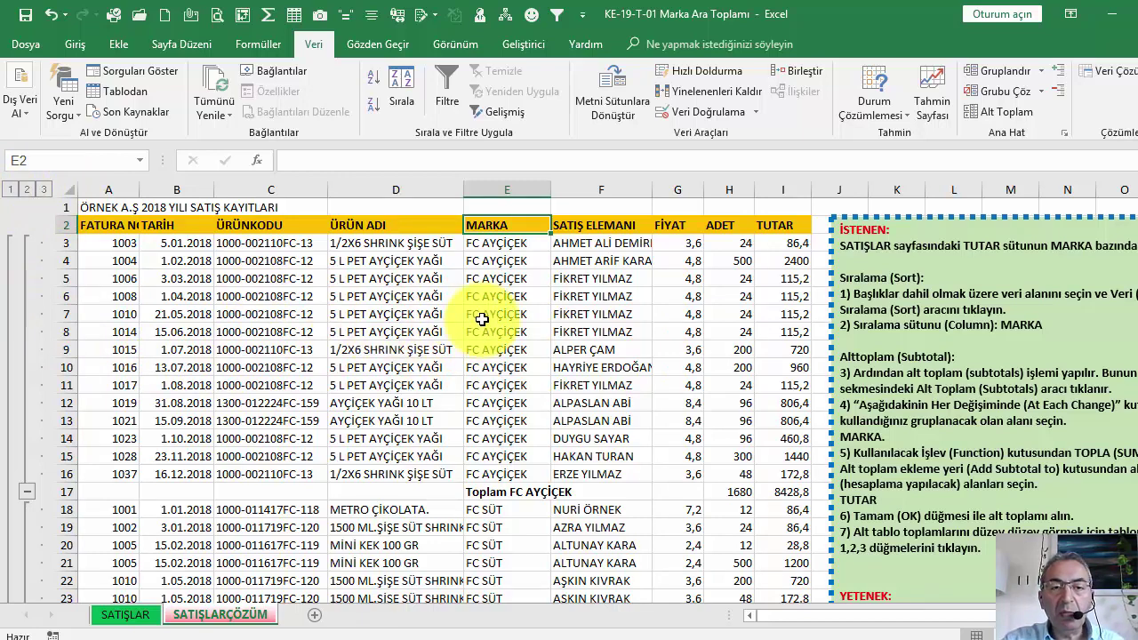
- Step through outline levels 1, 2 and 3, then collapse and re-expand the FC AYÇİÇEK group
{"action": "left_click", "coordinate": [11, 190]}
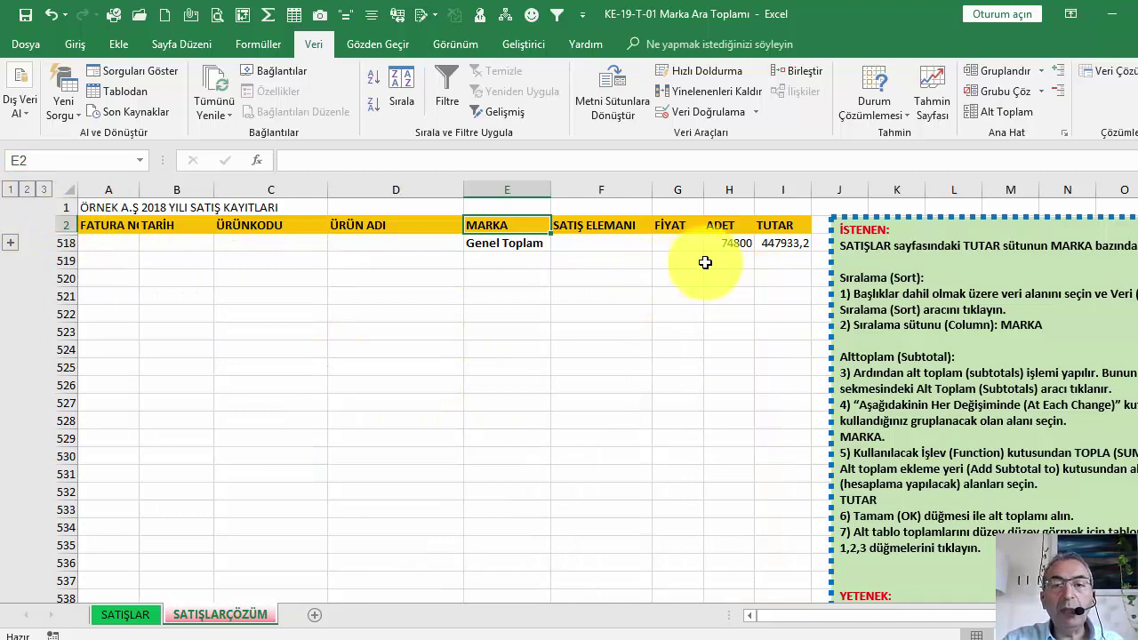
{"action": "left_click", "coordinate": [27, 190]}
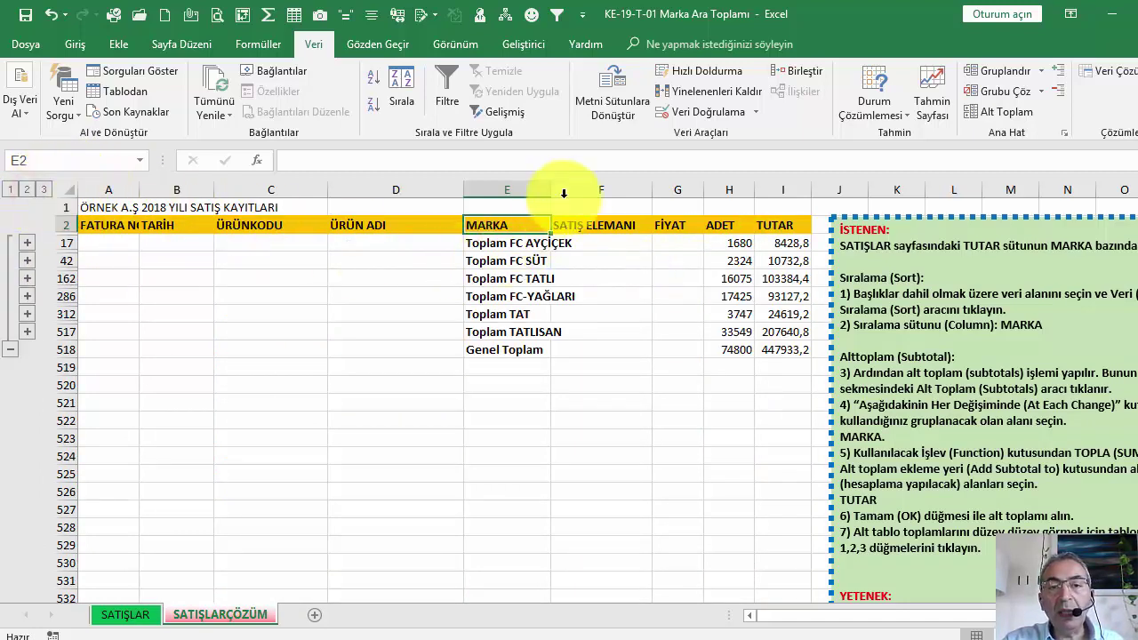
{"action": "left_click", "coordinate": [44, 189]}
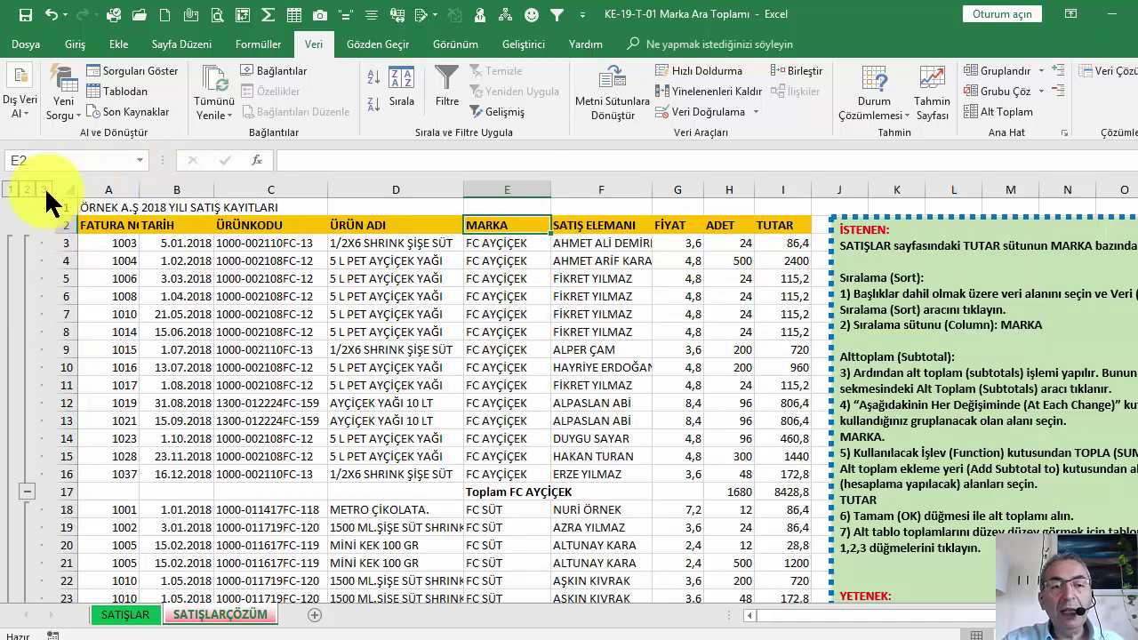
{"action": "left_click", "coordinate": [27, 491]}
{"action": "left_click", "coordinate": [26, 243]}
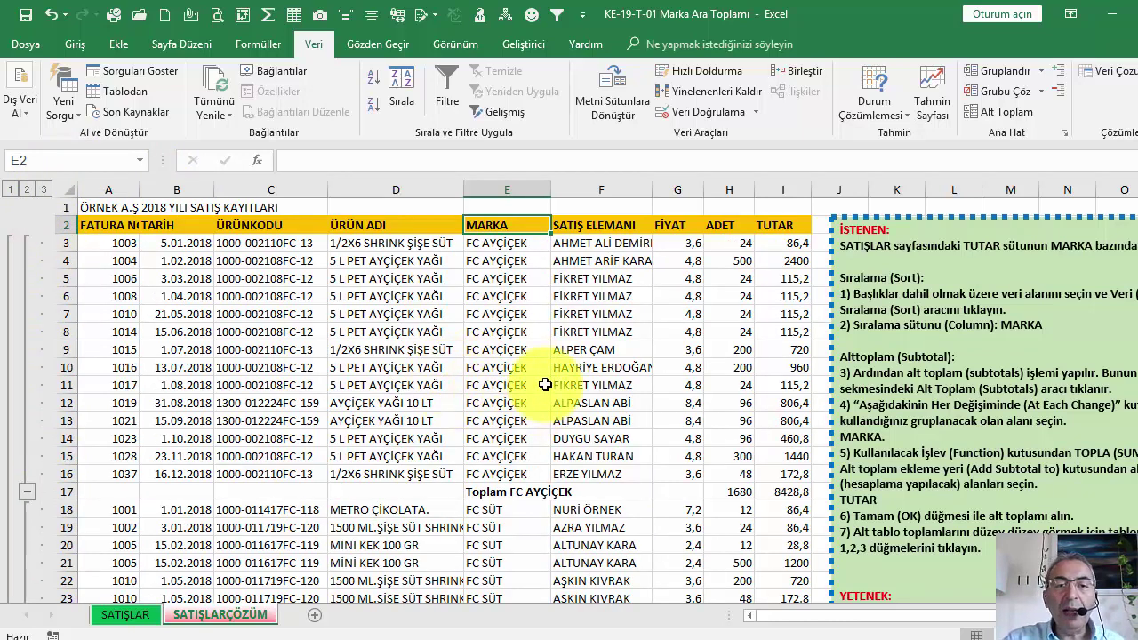
- Scroll through the outlined table and select a cell in the data
{"action": "scroll", "coordinate": [588, 341], "scroll_direction": "down", "scroll_amount": 1}
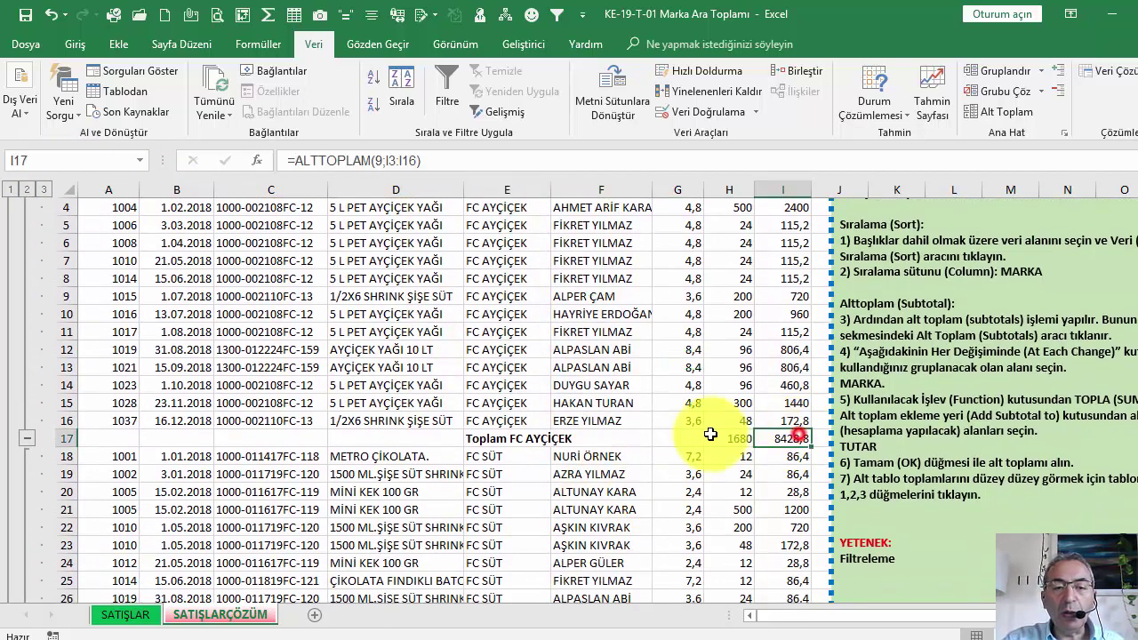
{"action": "left_click_drag", "start_coordinate": [792, 439], "coordinate": [491, 439]}
{"action": "scroll", "coordinate": [491, 431], "scroll_direction": "up", "scroll_amount": 2}
{"action": "scroll", "coordinate": [508, 437], "scroll_direction": "up", "scroll_amount": 1}
{"action": "left_click", "coordinate": [579, 331]}
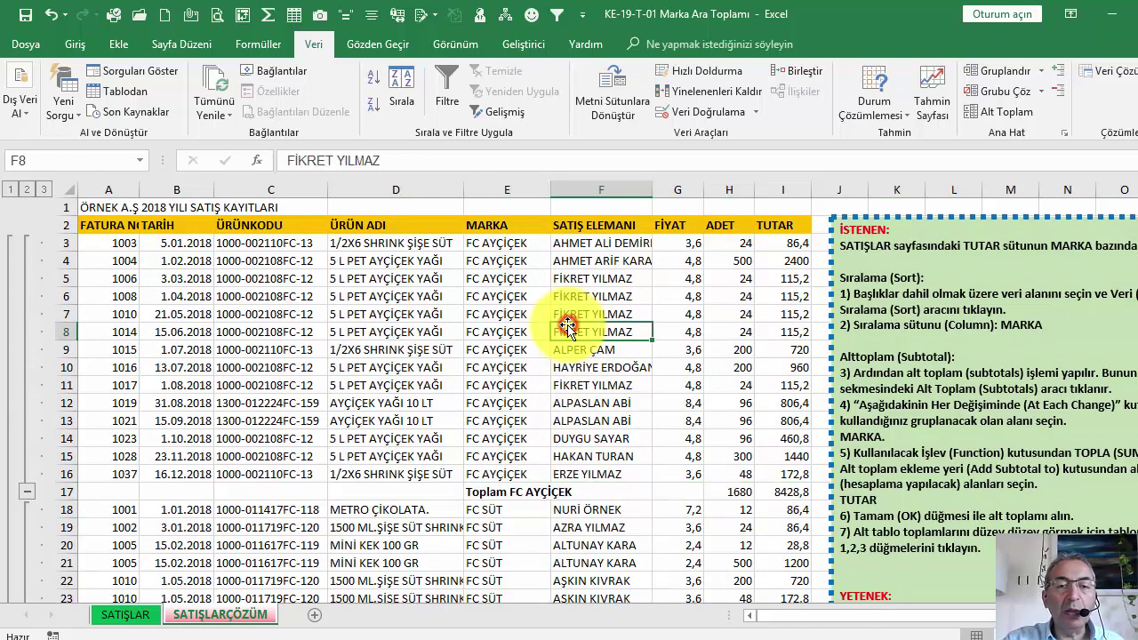
{"action": "scroll", "coordinate": [293, 312], "scroll_direction": "down", "scroll_amount": 4}
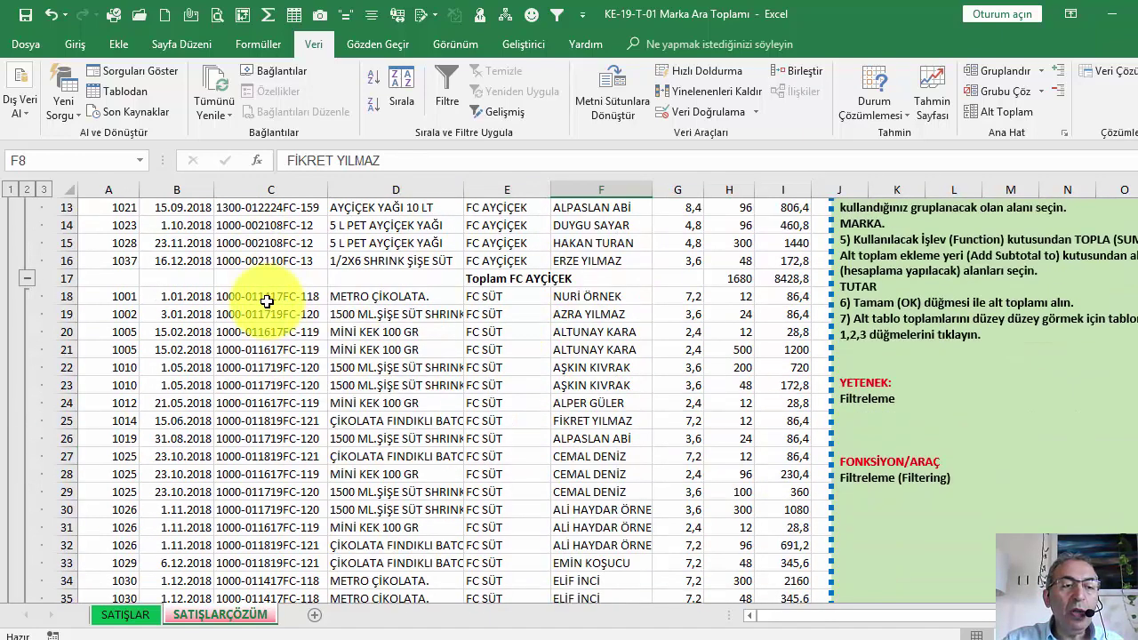
{"action": "scroll", "coordinate": [267, 301], "scroll_direction": "up", "scroll_amount": 4}
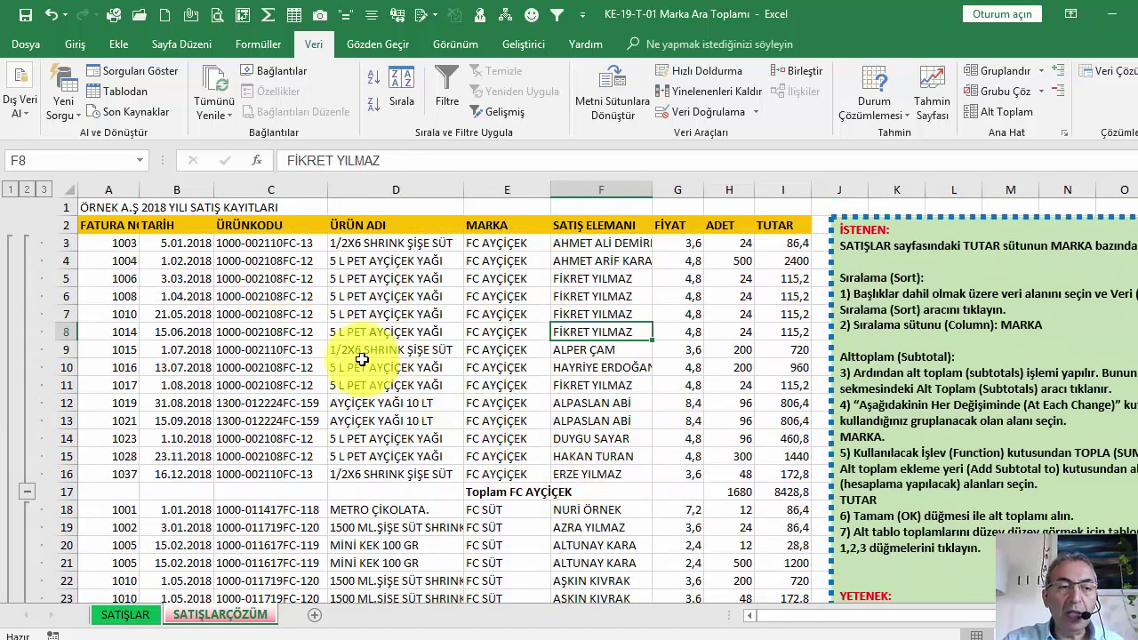
- Switch between outline levels, ending on level 2 with only the brand subtotals and Genel Toplam showing
{"action": "left_click", "coordinate": [9, 189]}
{"action": "left_click", "coordinate": [27, 190]}
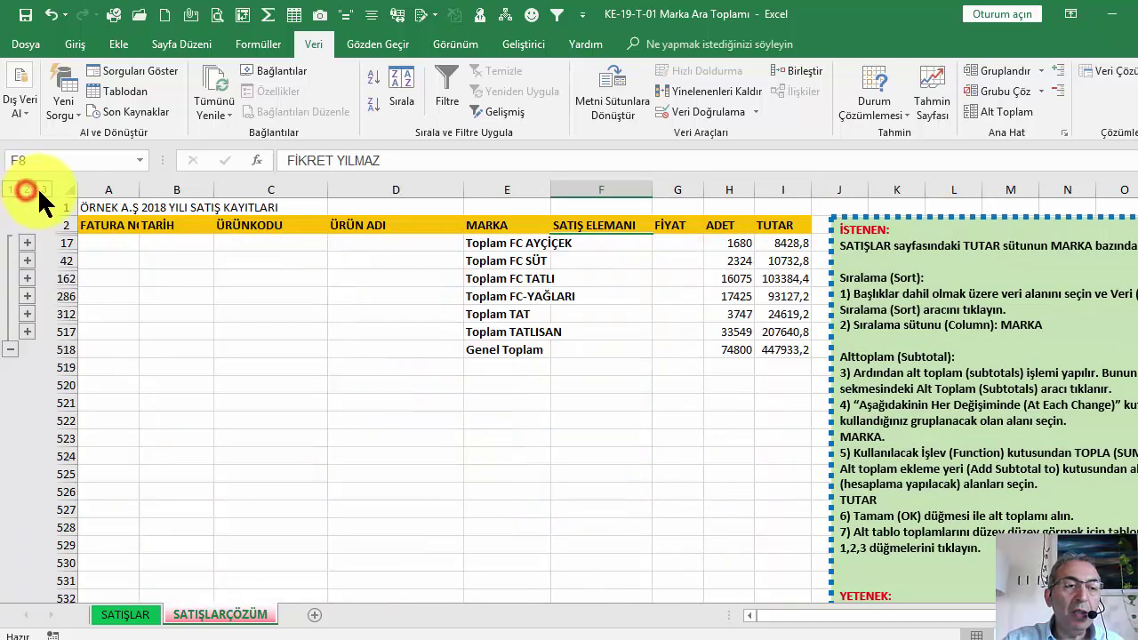
{"action": "left_click", "coordinate": [47, 190]}
{"action": "left_click", "coordinate": [26, 189]}
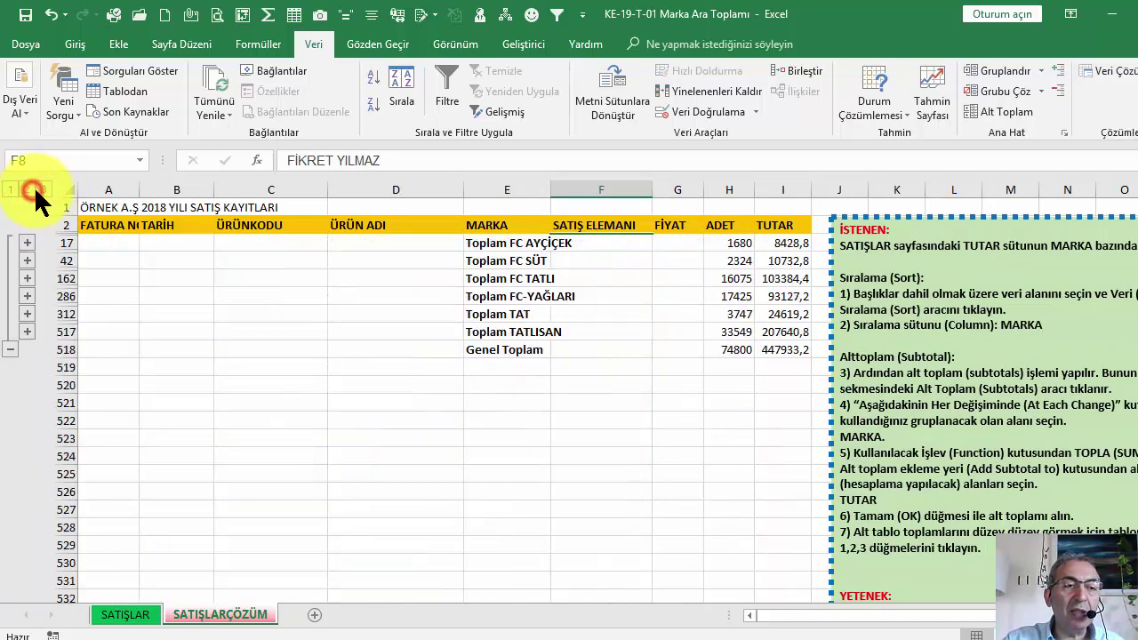
{"action": "left_click", "coordinate": [43, 190]}
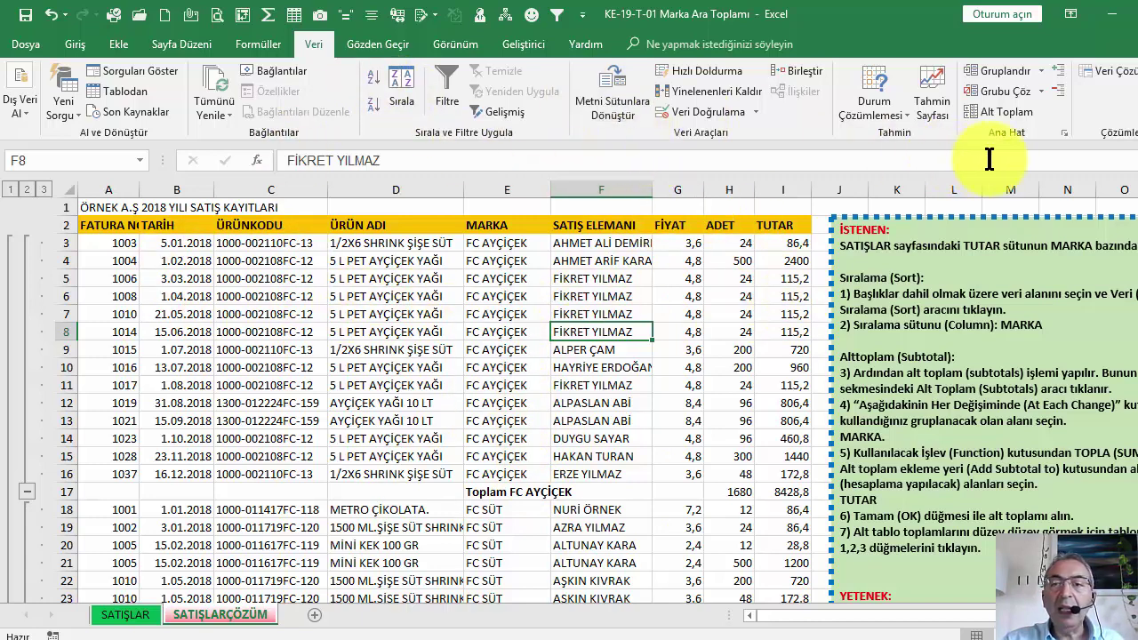
{"action": "left_click", "coordinate": [1000, 112]}
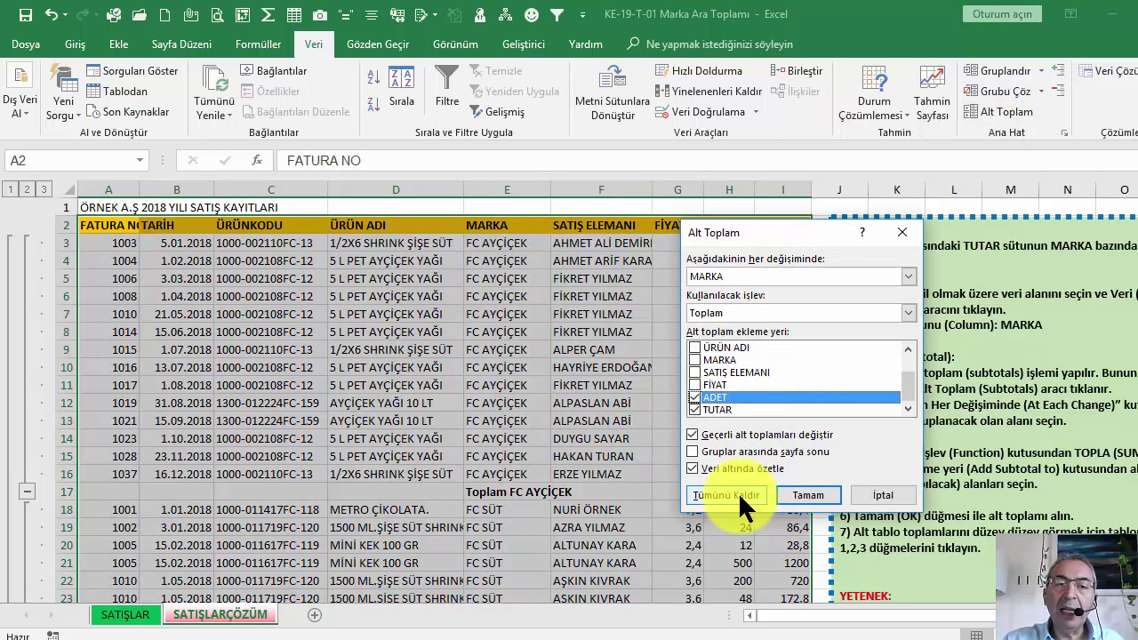
{"action": "left_click", "coordinate": [883, 495]}
{"action": "left_click", "coordinate": [601, 332]}
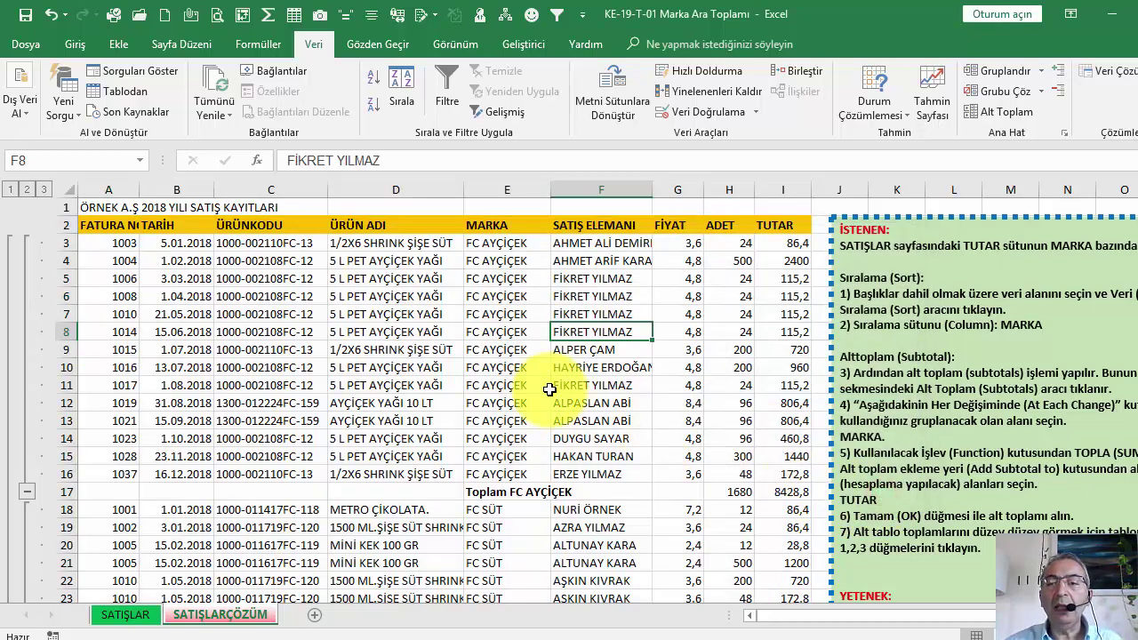